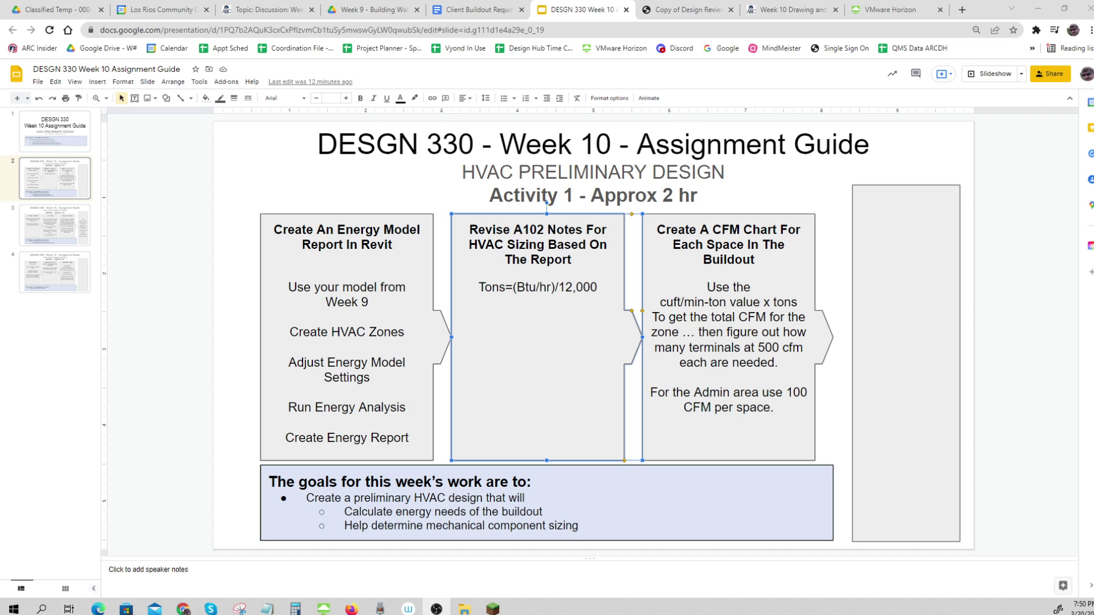
Step: Highlight the 'Revise A102 Notes' heading and the Tons=(Btu/hr)/12,000 formula on slide 2
{"action": "left_click_drag", "start_coordinate": [470, 229], "coordinate": [577, 260]}
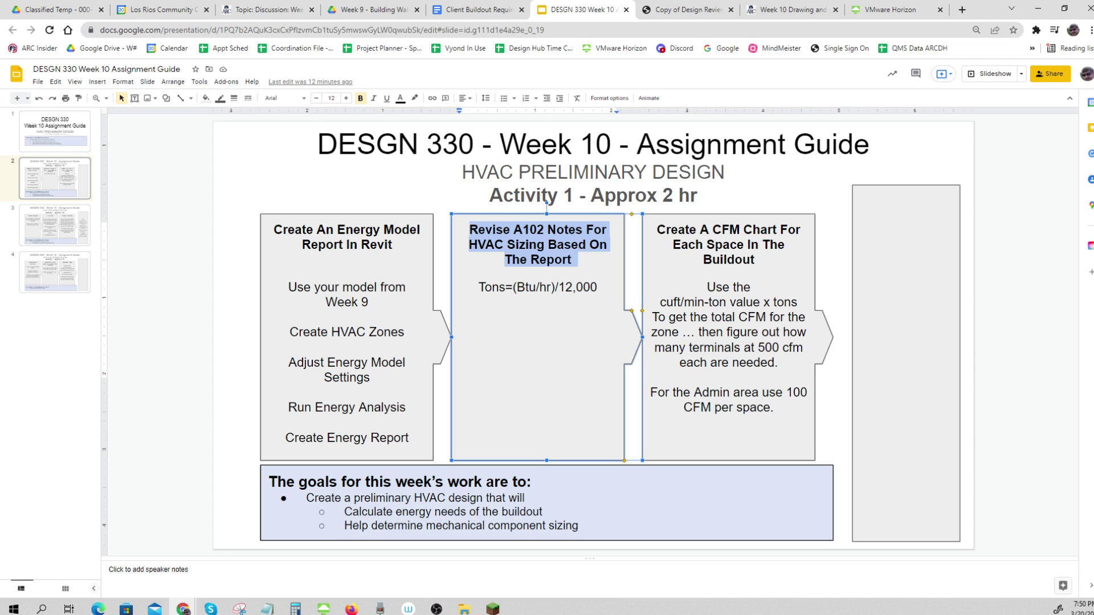
{"action": "left_click_drag", "start_coordinate": [479, 287], "coordinate": [597, 287]}
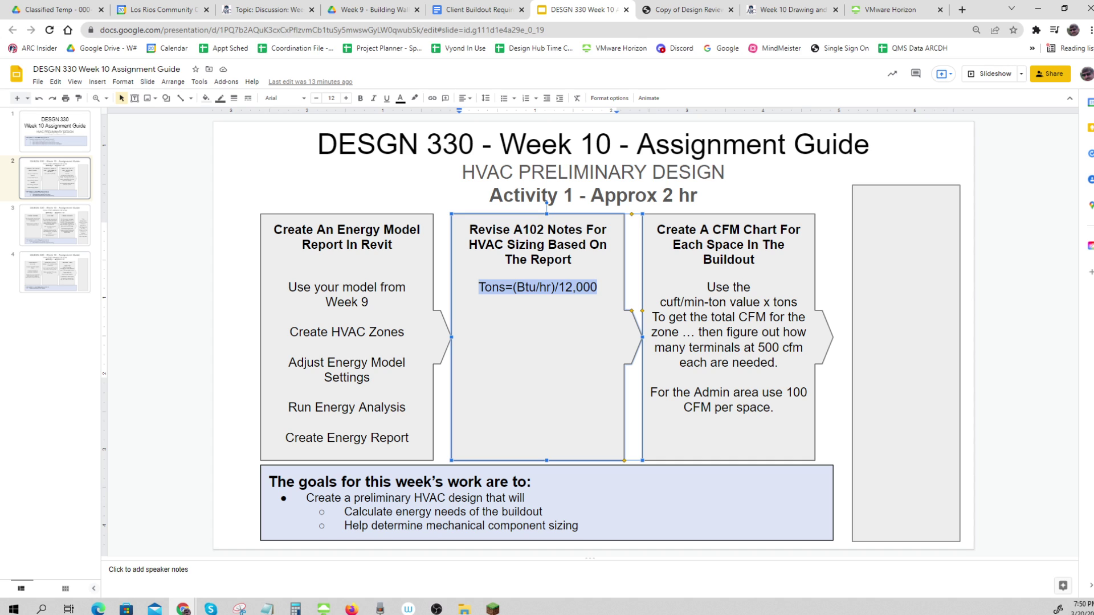
Step: Switch to the remote Revit session, open sheet A102-RS and zoom in on the sizing boxes
{"action": "left_click", "coordinate": [895, 9]}
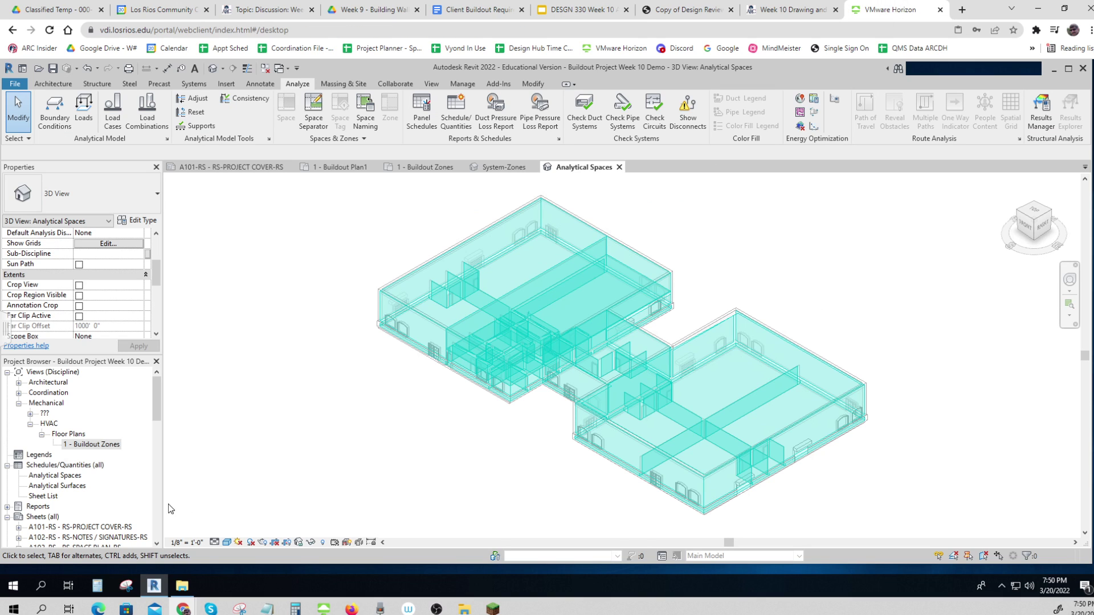
{"action": "double_click", "coordinate": [91, 538]}
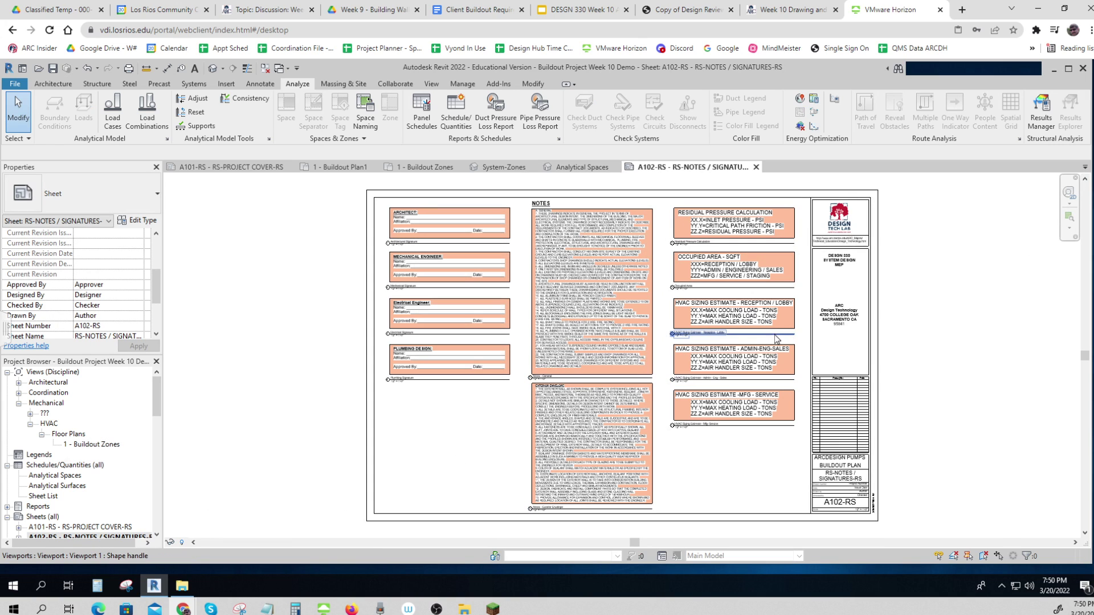
{"action": "scroll", "coordinate": [776, 338], "scroll_direction": "up", "scroll_amount": 4}
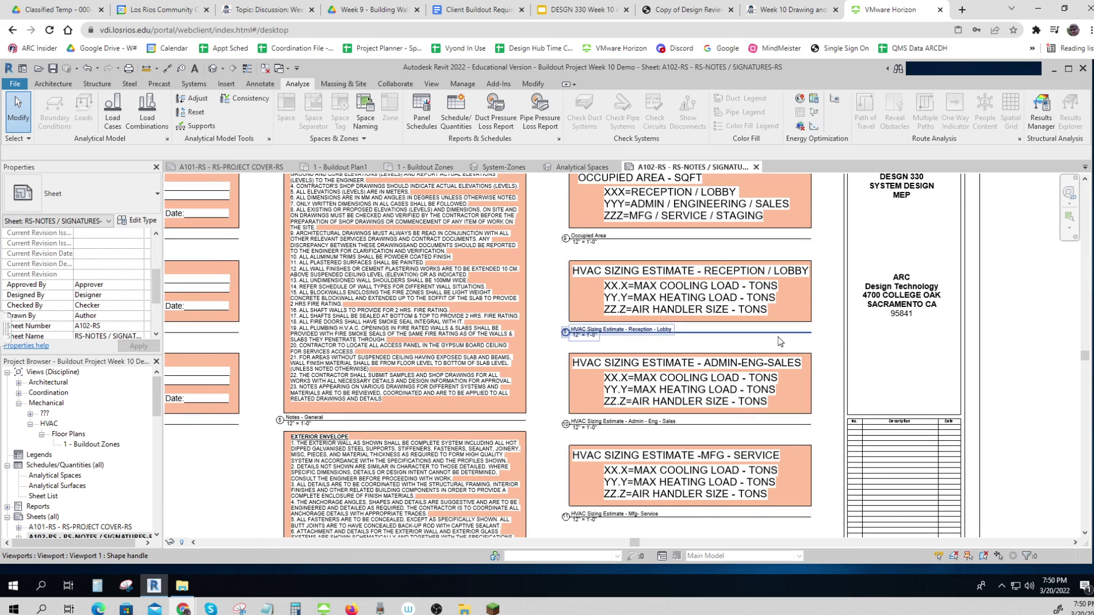
{"action": "scroll", "coordinate": [777, 337], "scroll_direction": "up", "scroll_amount": 1}
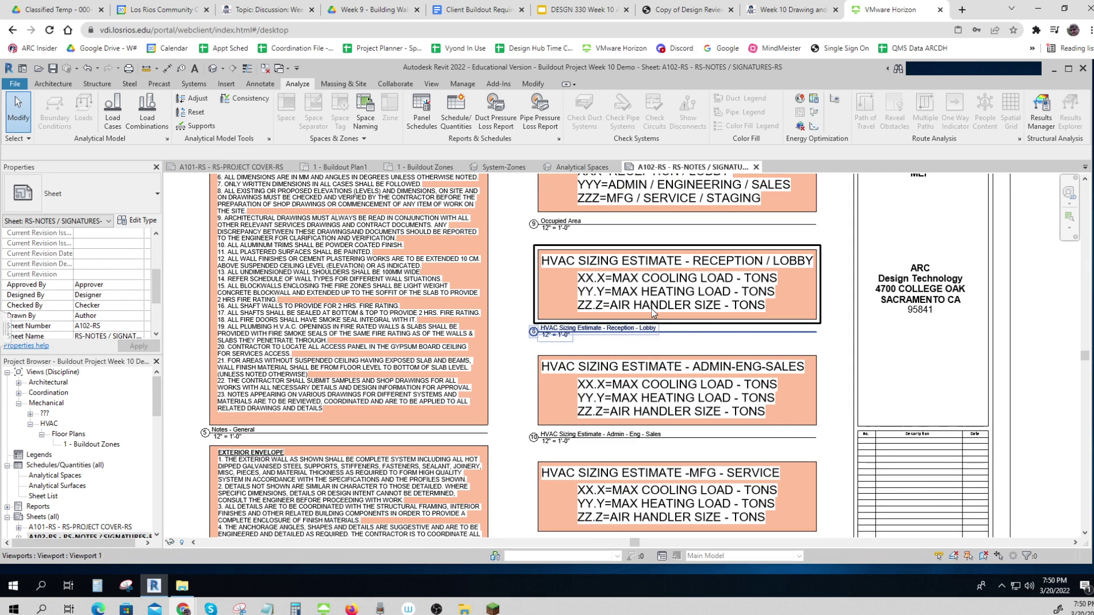
Step: Select the Reception/Lobby HVAC sizing estimate viewport on the sheet
{"action": "left_click", "coordinate": [682, 291]}
{"action": "left_click", "coordinate": [681, 309]}
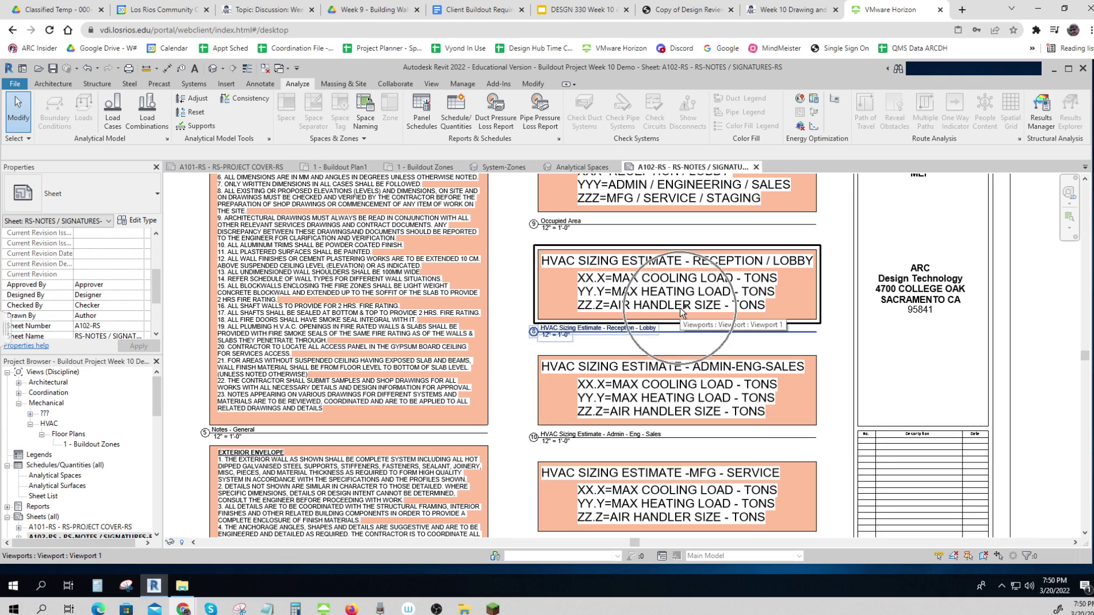
{"action": "left_click", "coordinate": [681, 310]}
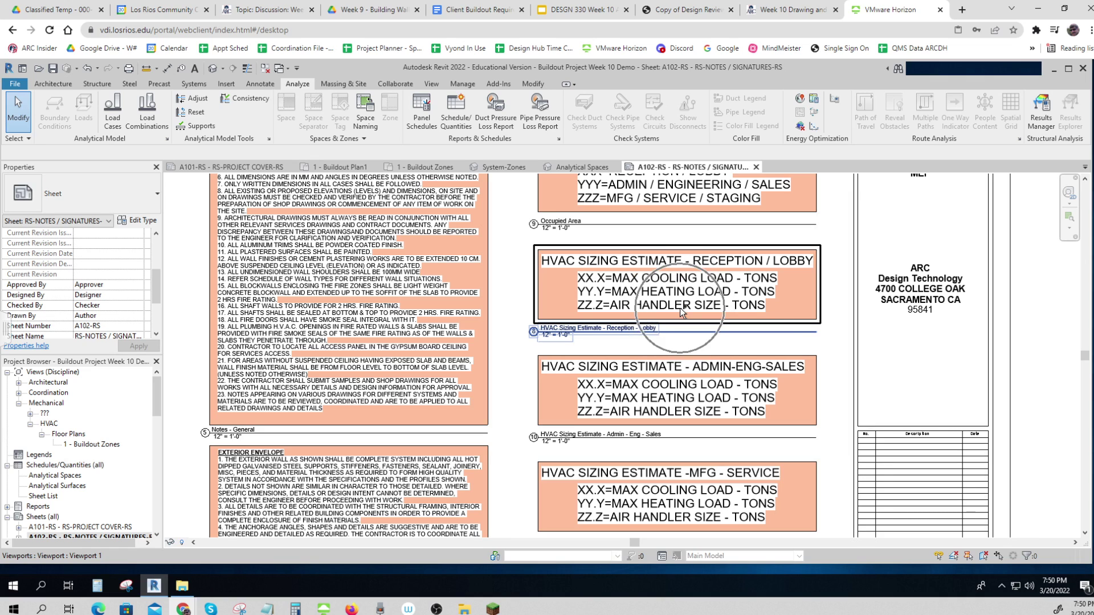
{"action": "left_click", "coordinate": [761, 280]}
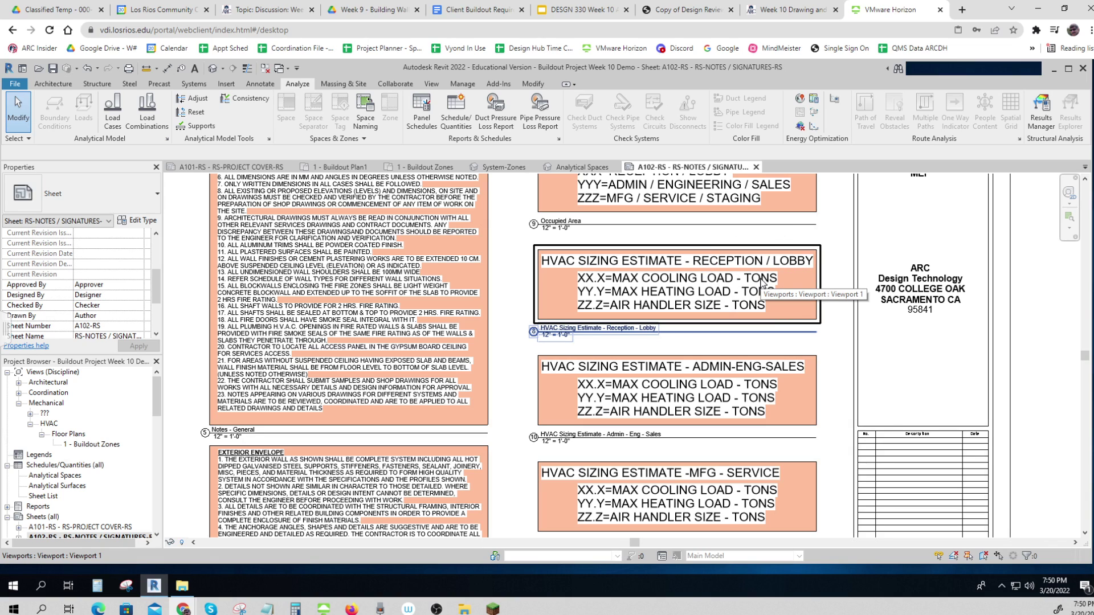
{"action": "left_click", "coordinate": [721, 277]}
{"action": "left_click", "coordinate": [716, 295]}
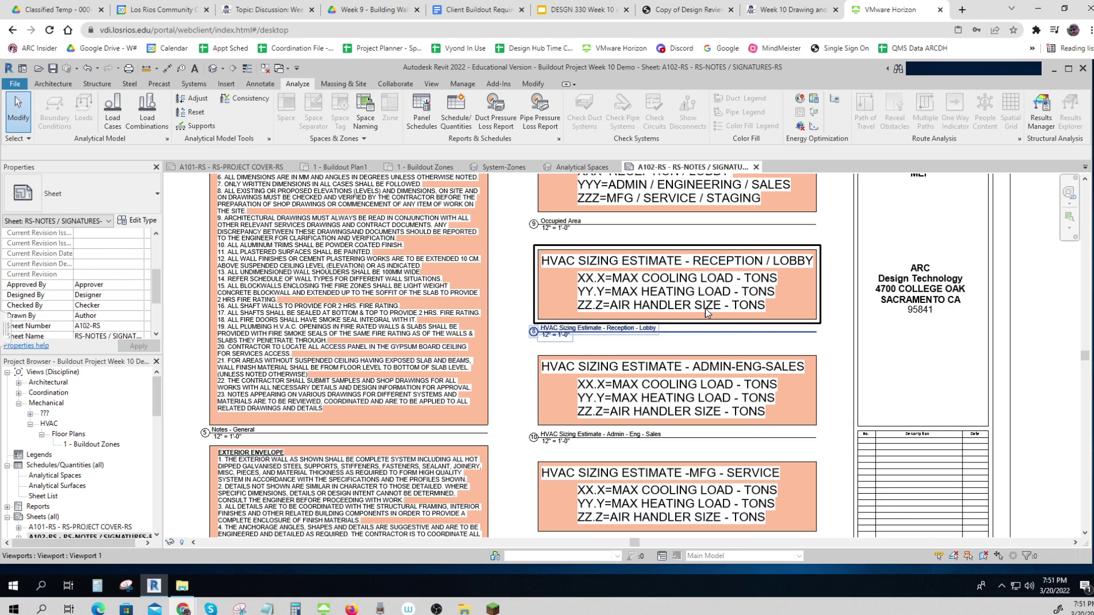
{"action": "left_click", "coordinate": [705, 309]}
{"action": "left_click", "coordinate": [693, 380]}
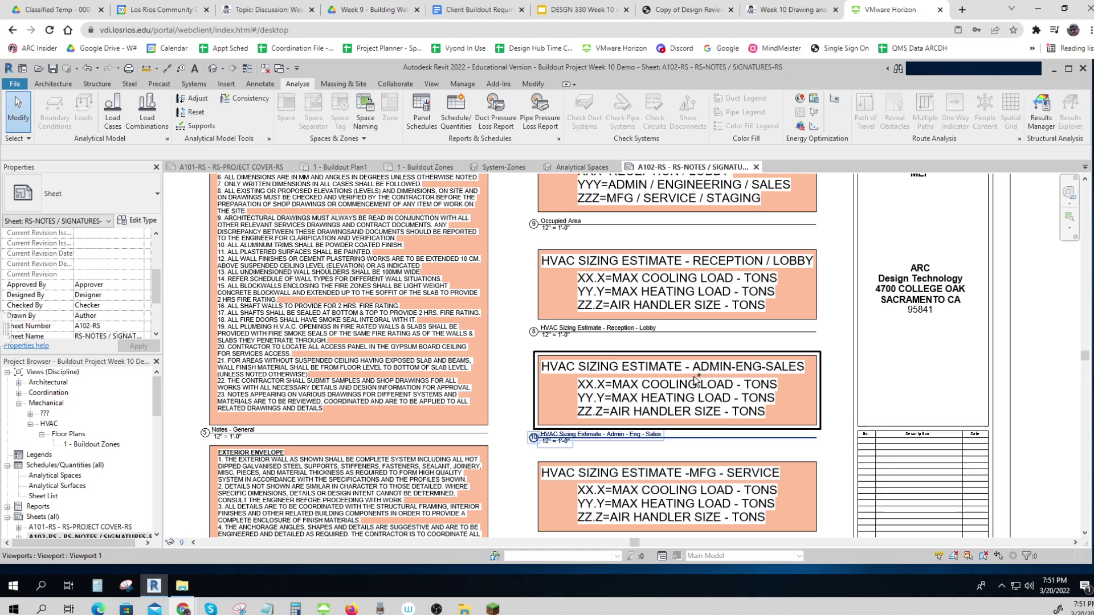
{"action": "left_click", "coordinate": [621, 341]}
{"action": "left_click", "coordinate": [621, 336]}
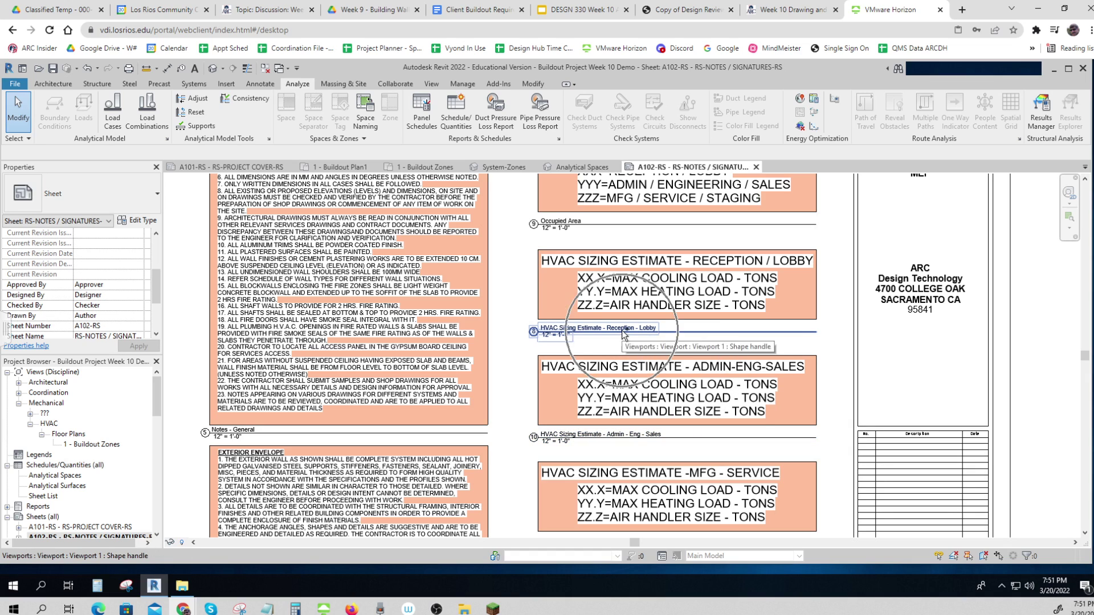
Step: Check the Mfg-Service viewport, then pan and zoom to show the lower sizing boxes
{"action": "left_click", "coordinate": [644, 465]}
{"action": "scroll", "coordinate": [643, 465], "scroll_direction": "down", "scroll_amount": 1}
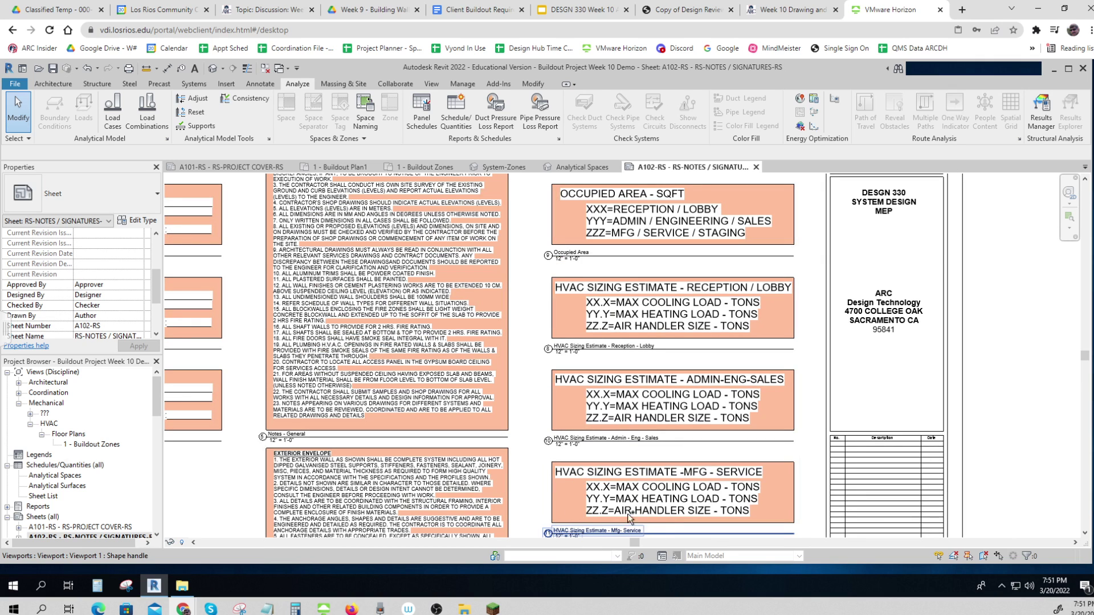
{"action": "key", "text": "Escape"}
{"action": "middle_click_drag", "start_coordinate": [1013, 406], "coordinate": [1016, 371]}
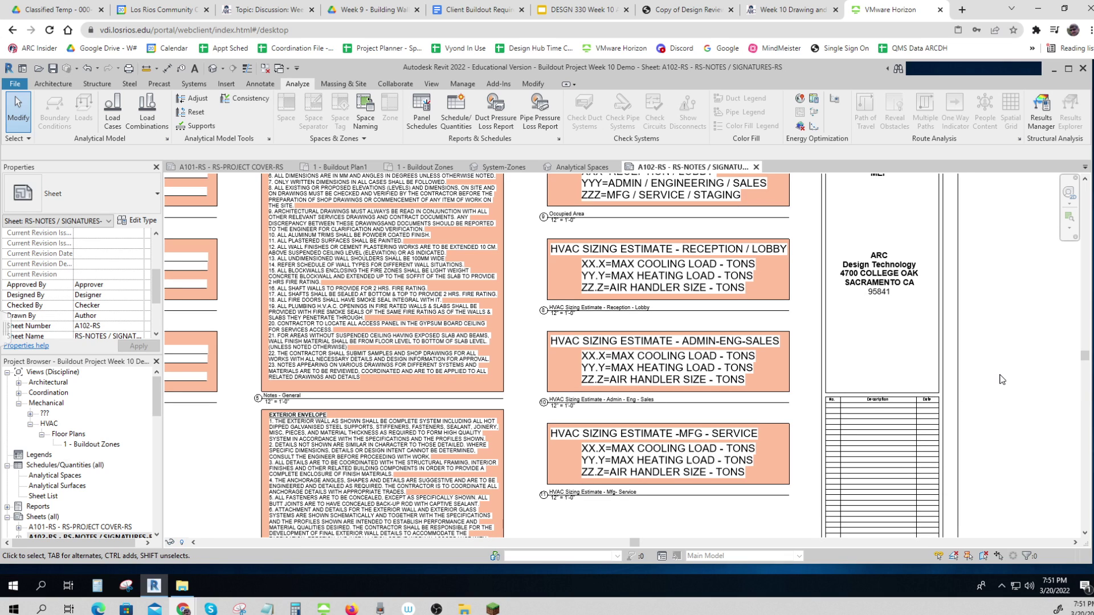
{"action": "scroll", "coordinate": [1002, 380], "scroll_direction": "up", "scroll_amount": 1}
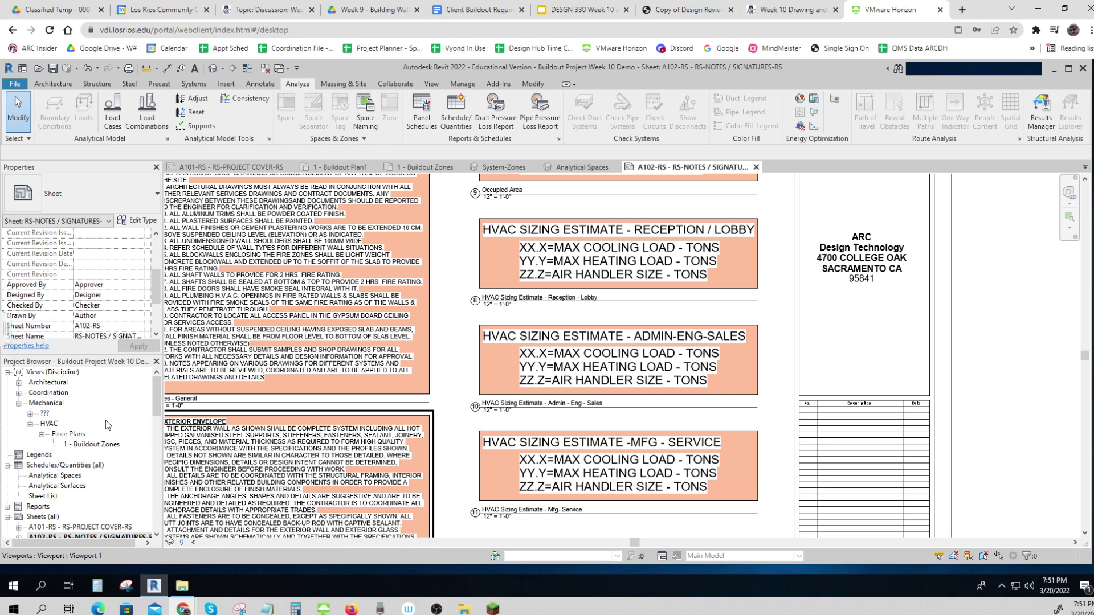
{"action": "key", "text": "ctrl"}
Step: Open the Analysis Report from Reports > Analysis Reports in the Project Browser
{"action": "left_click", "coordinate": [8, 507]}
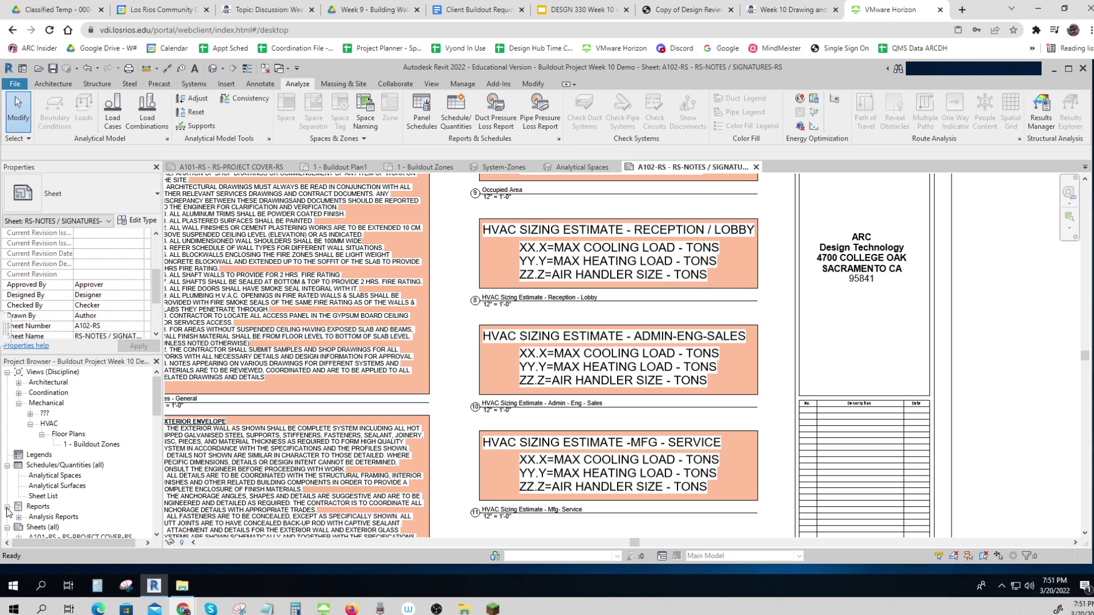
{"action": "left_click", "coordinate": [19, 517]}
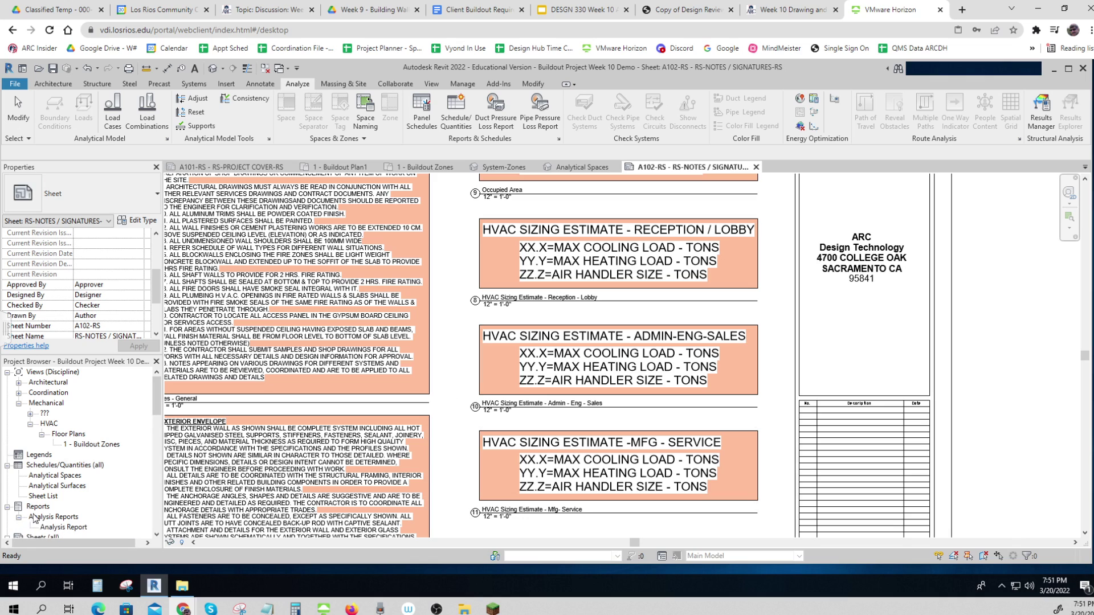
{"action": "left_click", "coordinate": [64, 528]}
{"action": "double_click", "coordinate": [64, 529]}
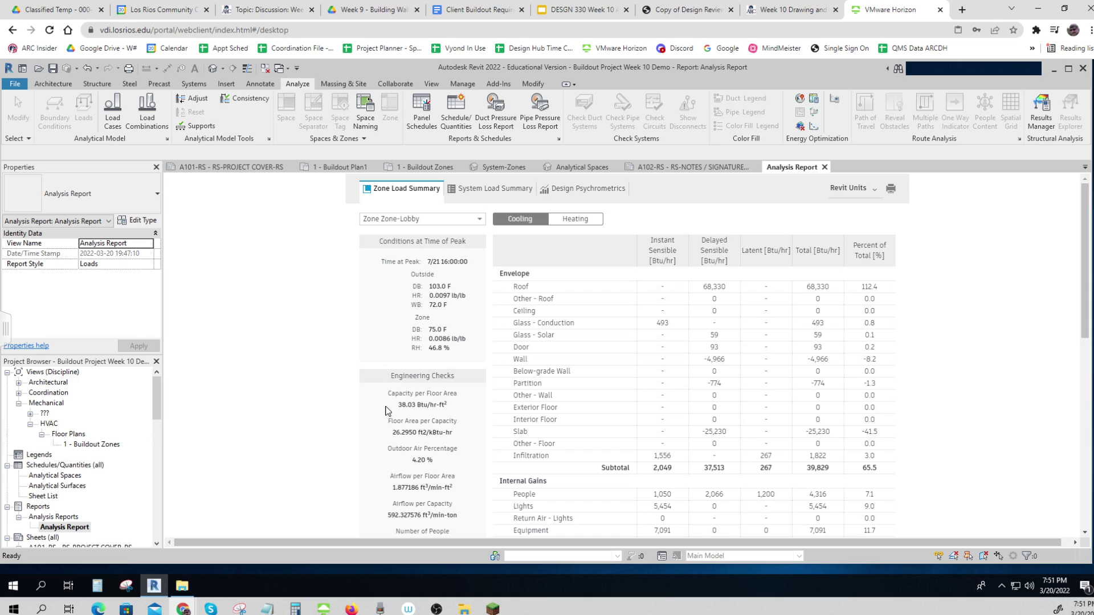
Step: Show Zone-Lobby in the Zone Load Summary and highlight its Time at Peak value
{"action": "left_click", "coordinate": [480, 220]}
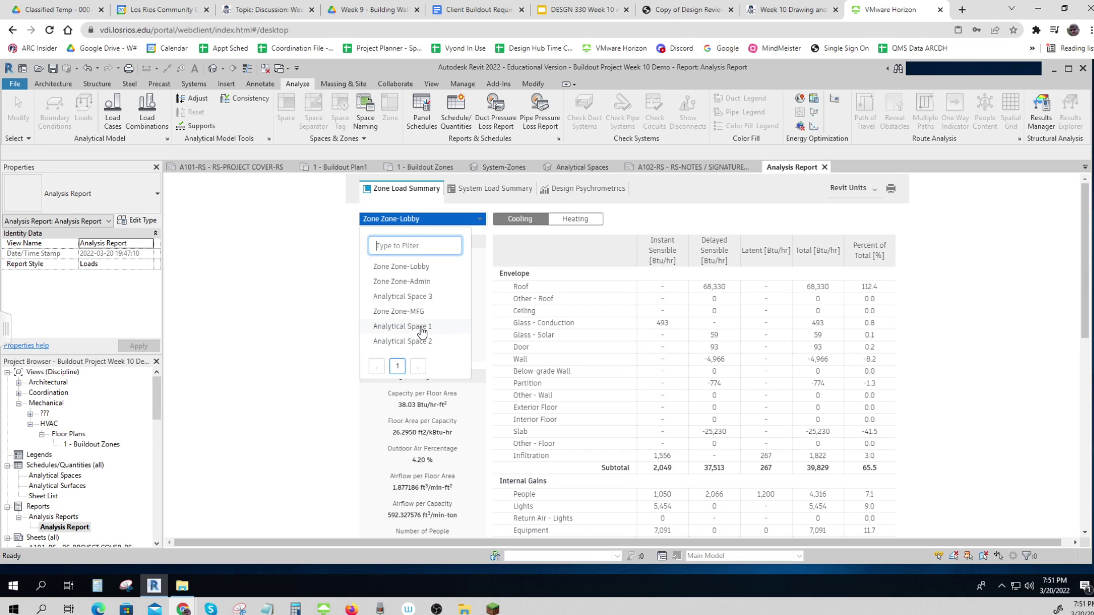
{"action": "left_click", "coordinate": [415, 268]}
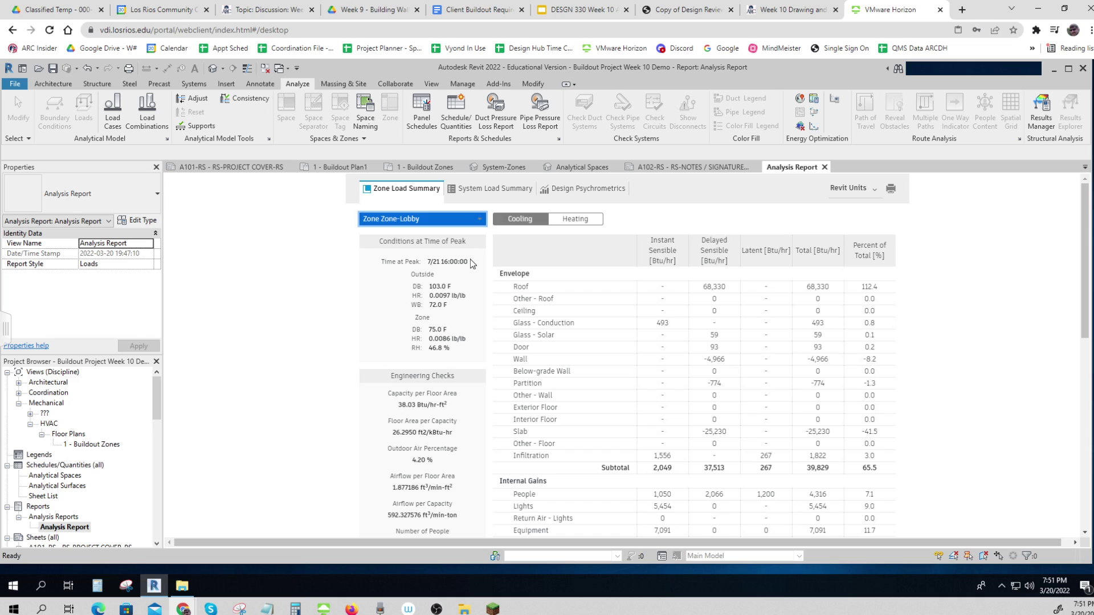
{"action": "left_click_drag", "start_coordinate": [470, 262], "coordinate": [377, 265]}
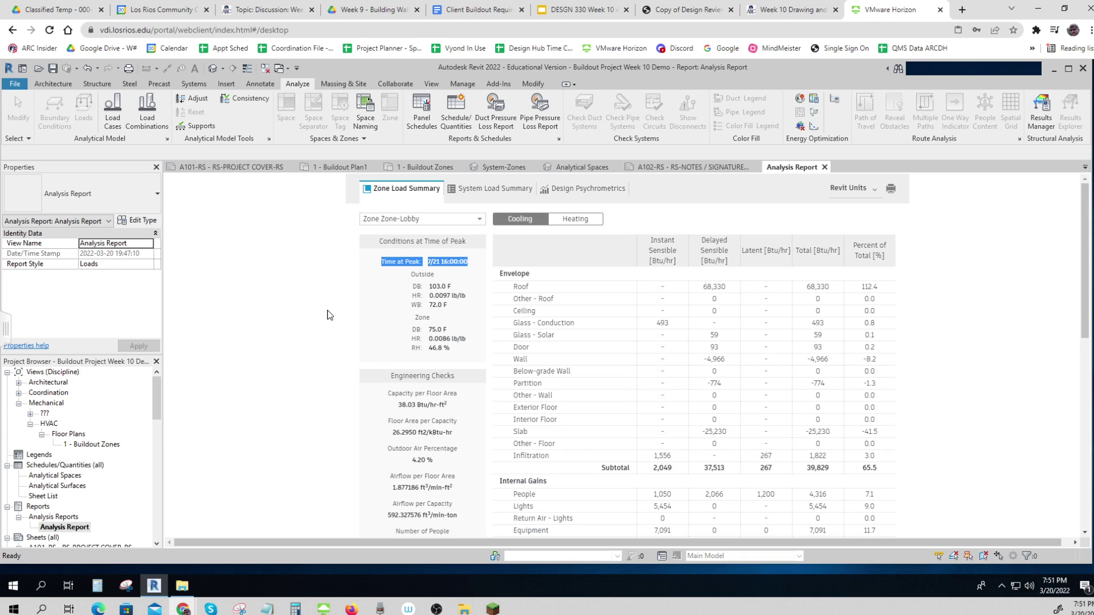
Step: Locate the Peak Loads chart showing the 60,801 Btu/hr total and 47,889 Btu/hr heating
{"action": "scroll", "coordinate": [328, 315], "scroll_direction": "down", "scroll_amount": 3}
{"action": "scroll", "coordinate": [329, 314], "scroll_direction": "down", "scroll_amount": 2}
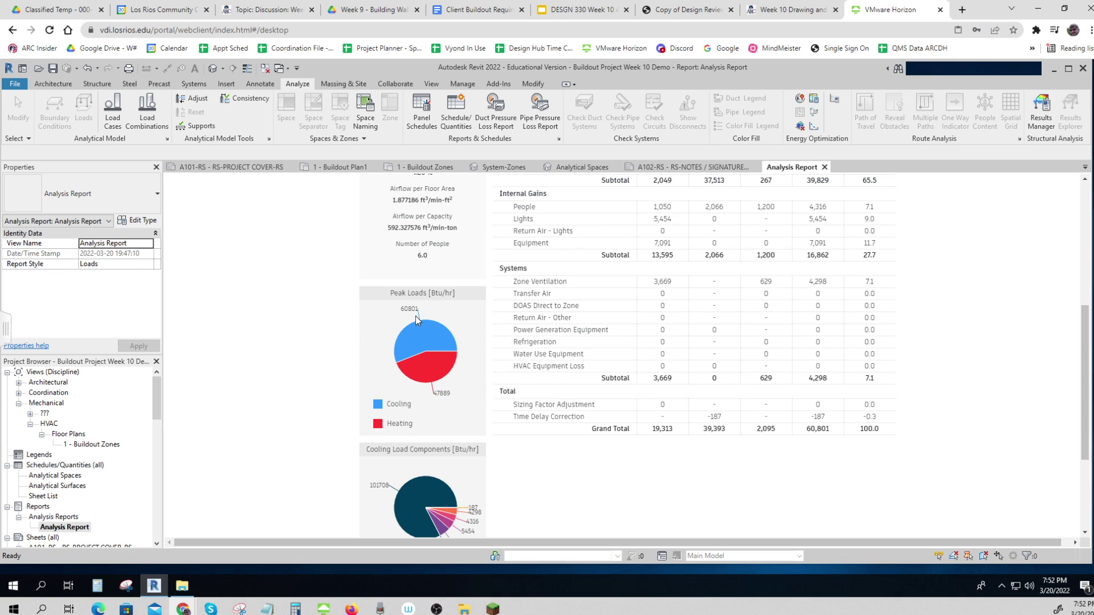
{"action": "left_click", "coordinate": [413, 313]}
{"action": "left_click", "coordinate": [414, 313]}
{"action": "left_click", "coordinate": [379, 432]}
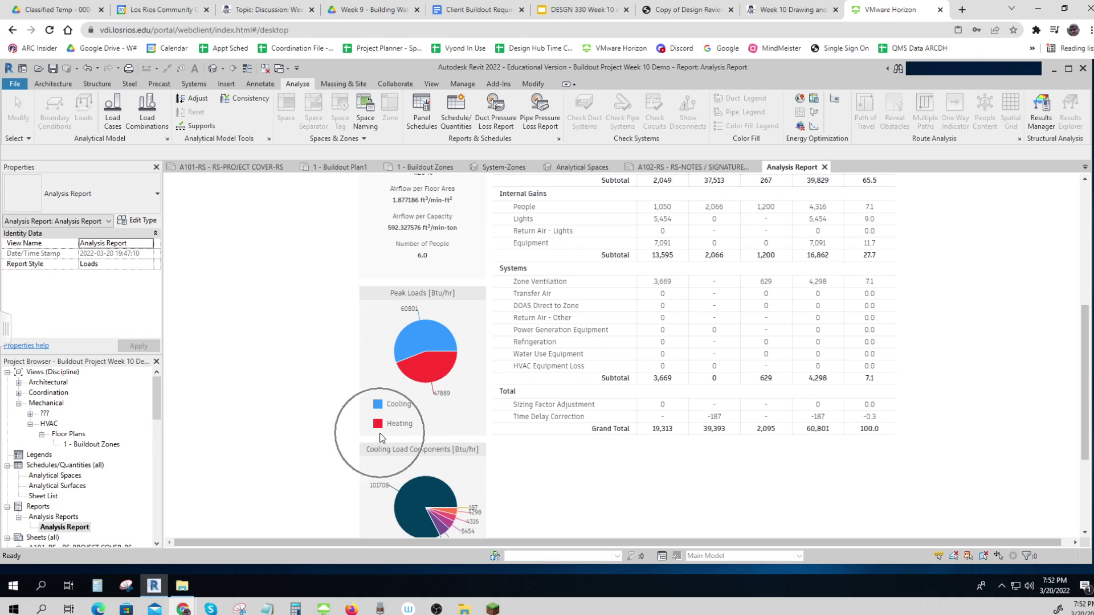
{"action": "left_click", "coordinate": [439, 394]}
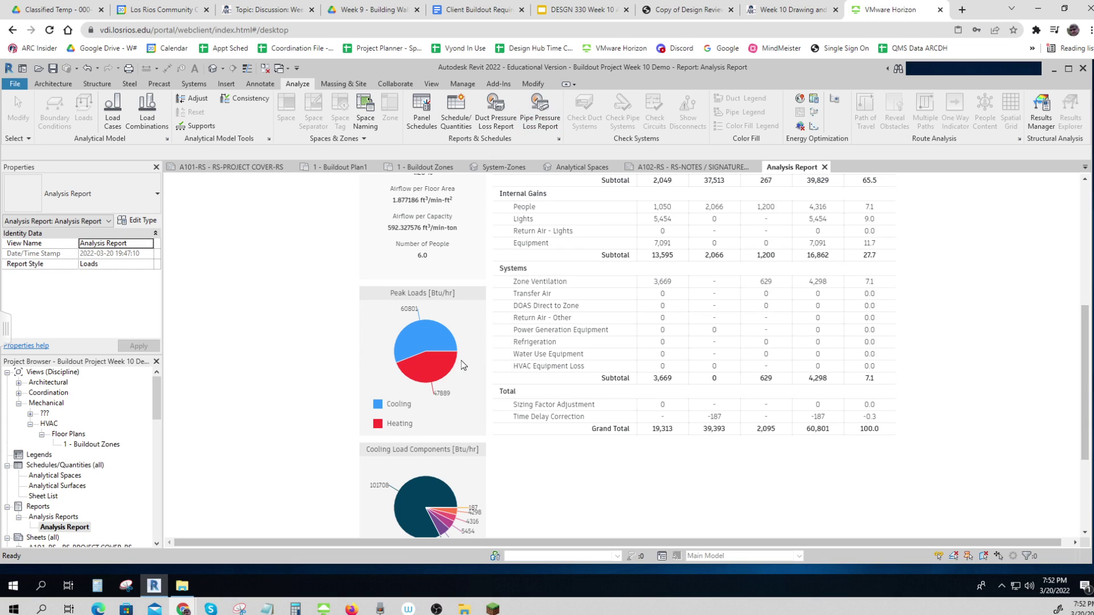
Step: Compute 70,000 ÷ 12,000 = 5.83 tons in Calculator, then minimise it
{"action": "left_click", "coordinate": [295, 608]}
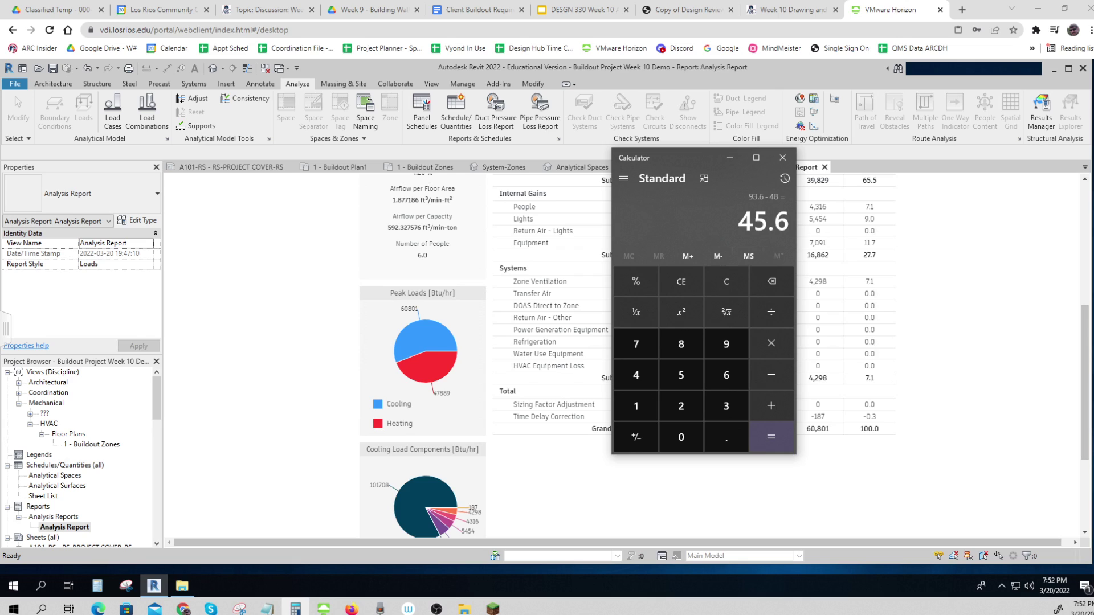
{"action": "type", "text": "70,00"}
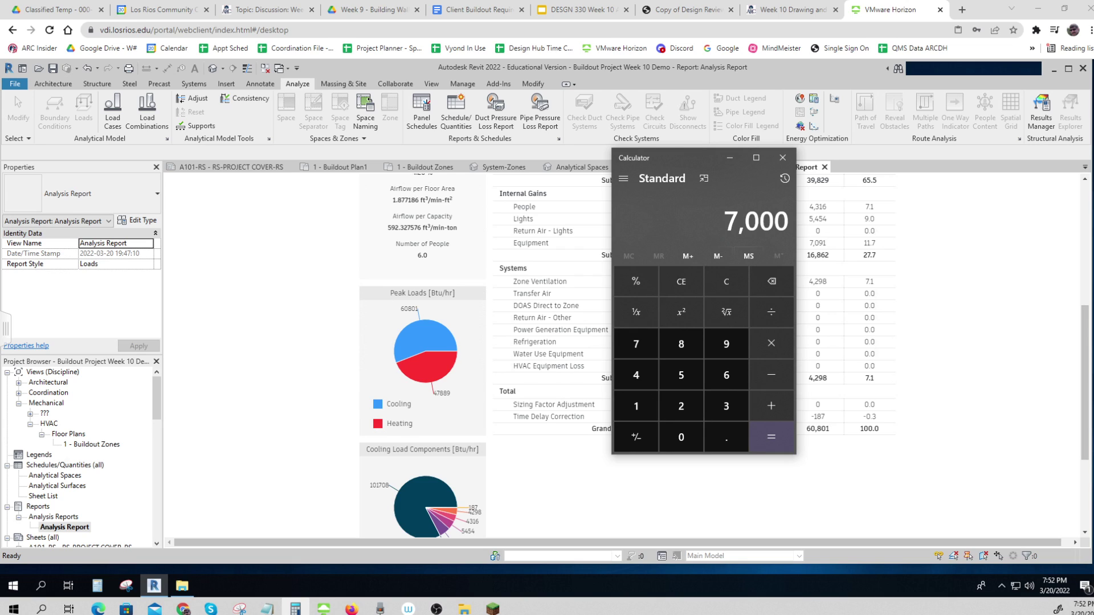
{"action": "type", "text": "0"}
{"action": "key", "text": "slash"}
{"action": "type", "text": "12"}
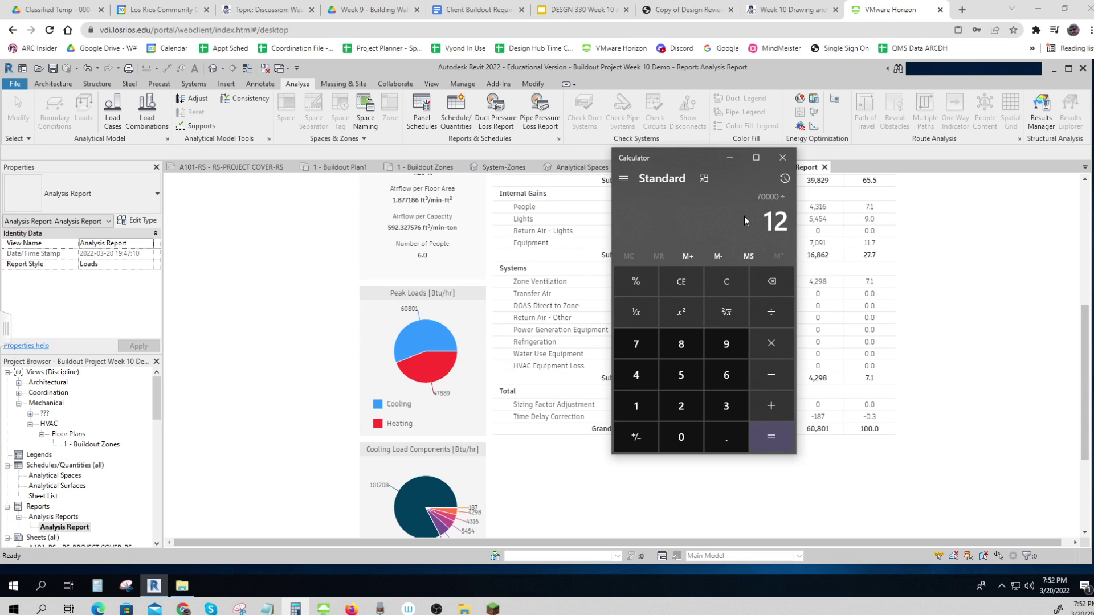
{"action": "type", "text": "0000"}
{"action": "key", "text": "Return"}
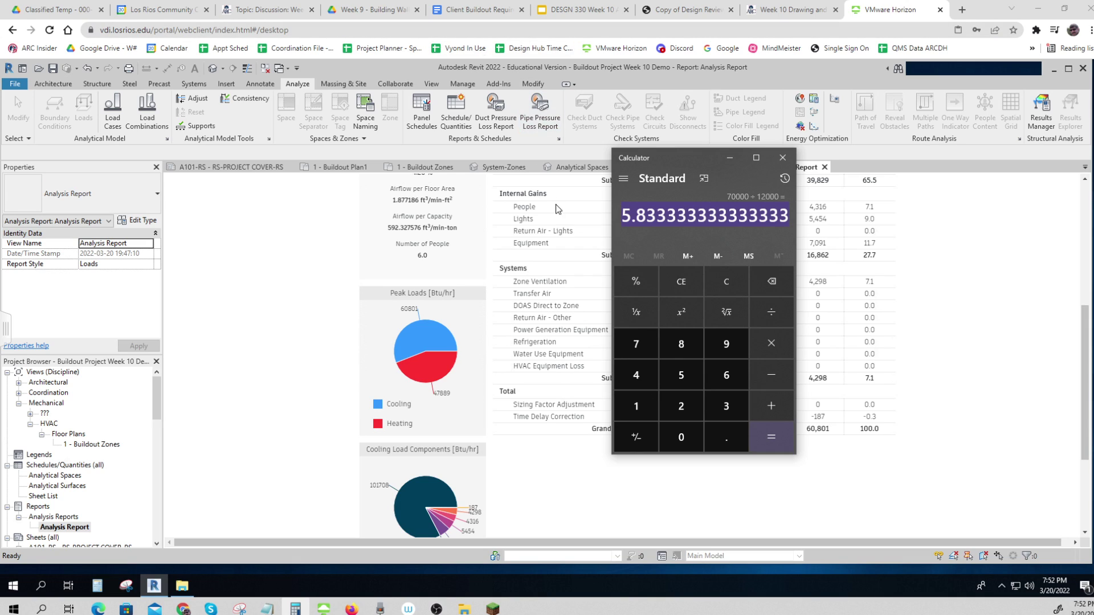
{"action": "left_click", "coordinate": [729, 159]}
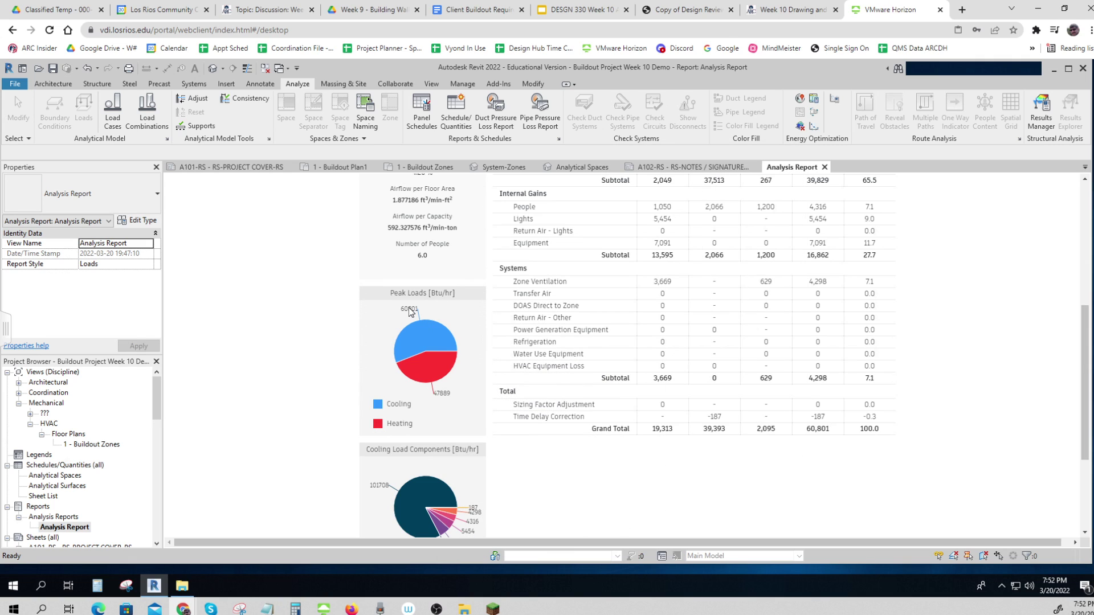
{"action": "key", "text": "ctrl"}
{"action": "key", "text": "ctrl"}
Step: Try editing the Reception / Lobby text note inside its viewport on sheet A102, then exit the viewport
{"action": "left_click", "coordinate": [672, 167]}
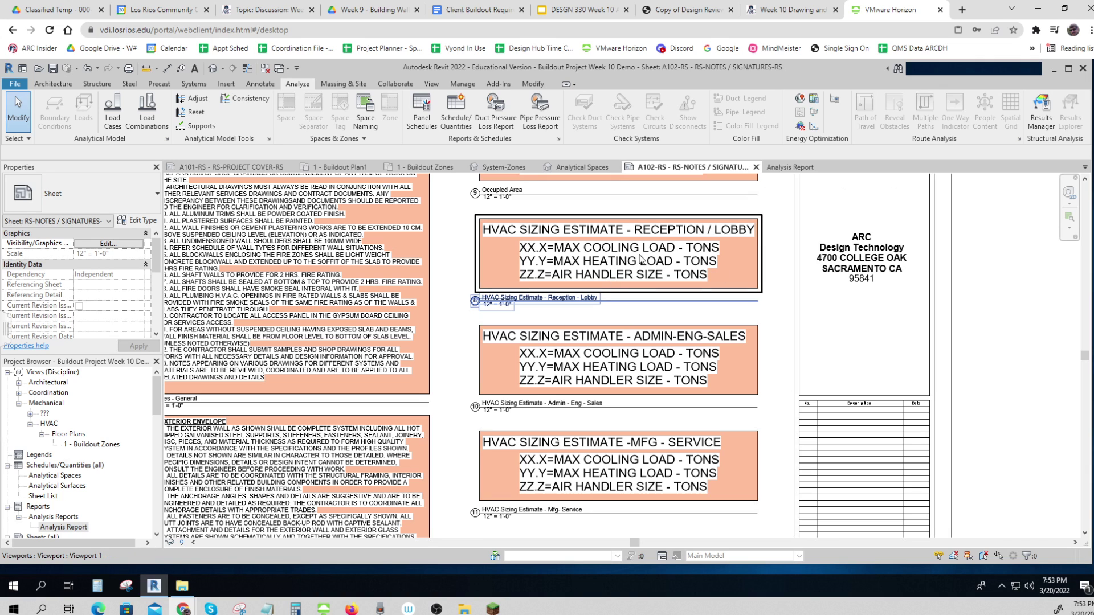
{"action": "double_click", "coordinate": [624, 251]}
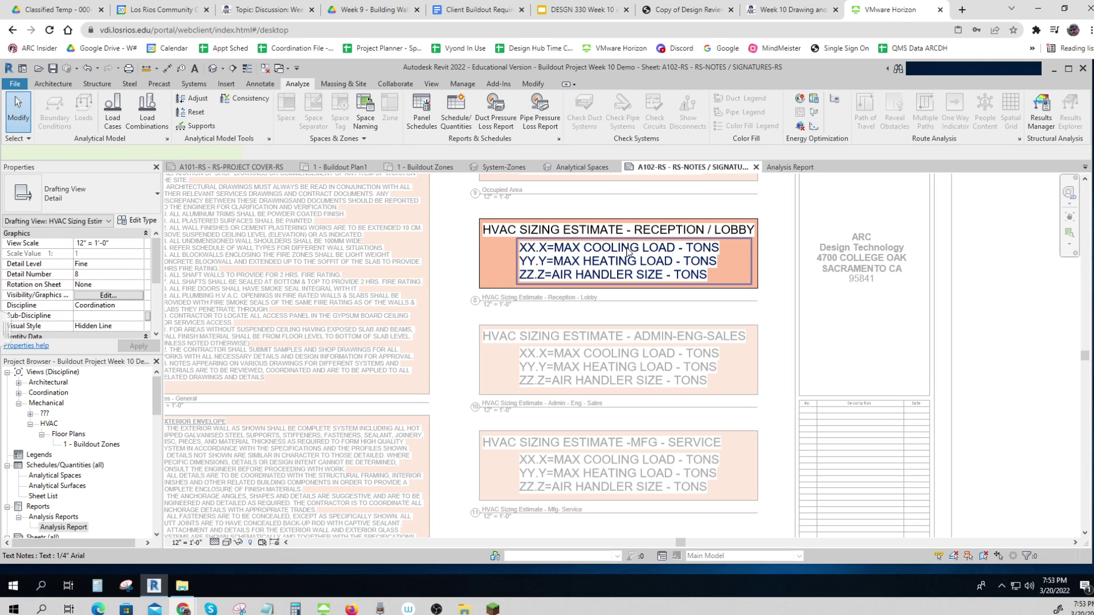
{"action": "double_click", "coordinate": [705, 252]}
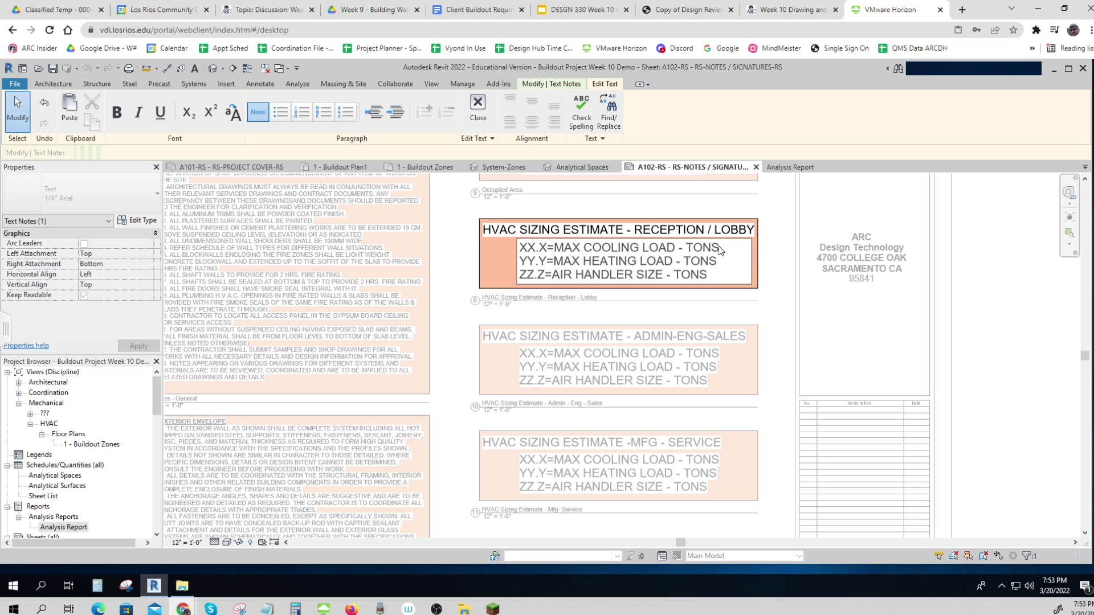
{"action": "left_click", "coordinate": [721, 250]}
{"action": "left_click", "coordinate": [982, 382]}
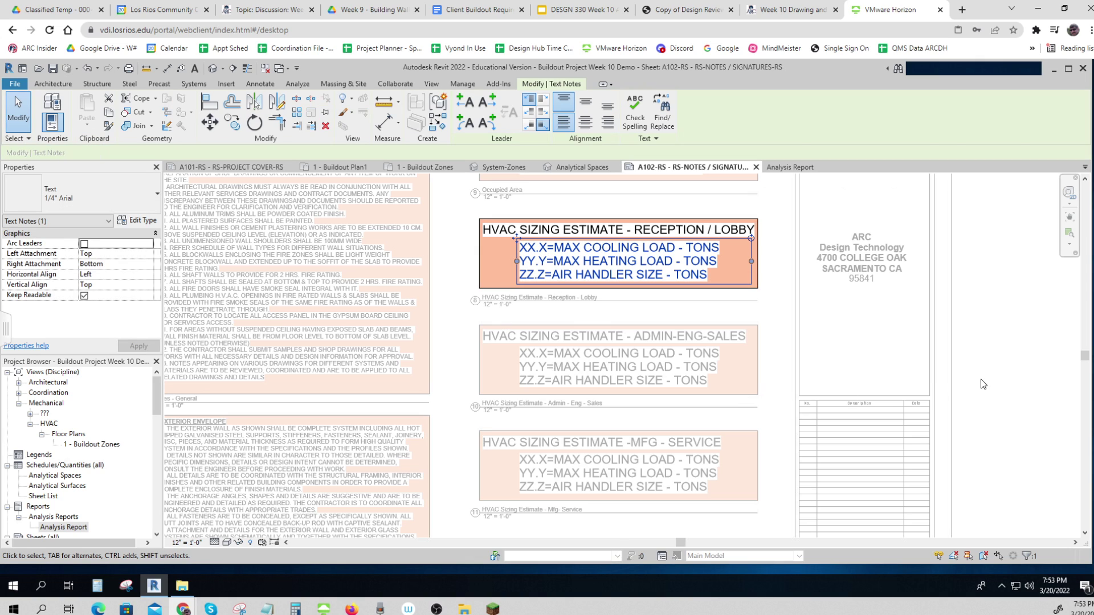
{"action": "left_click", "coordinate": [982, 383]}
{"action": "double_click", "coordinate": [983, 383]}
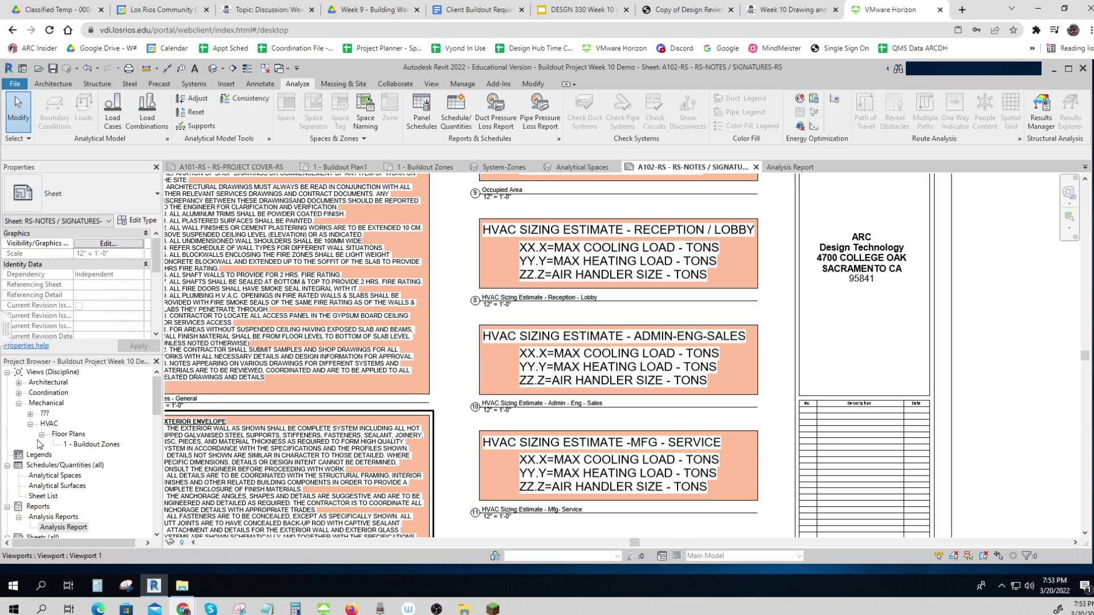
Step: Expand Coordination drafting views and select HVAC Sizing Estimate - Reception
{"action": "left_click", "coordinate": [18, 393]}
{"action": "scroll", "coordinate": [63, 424], "scroll_direction": "down", "scroll_amount": 1}
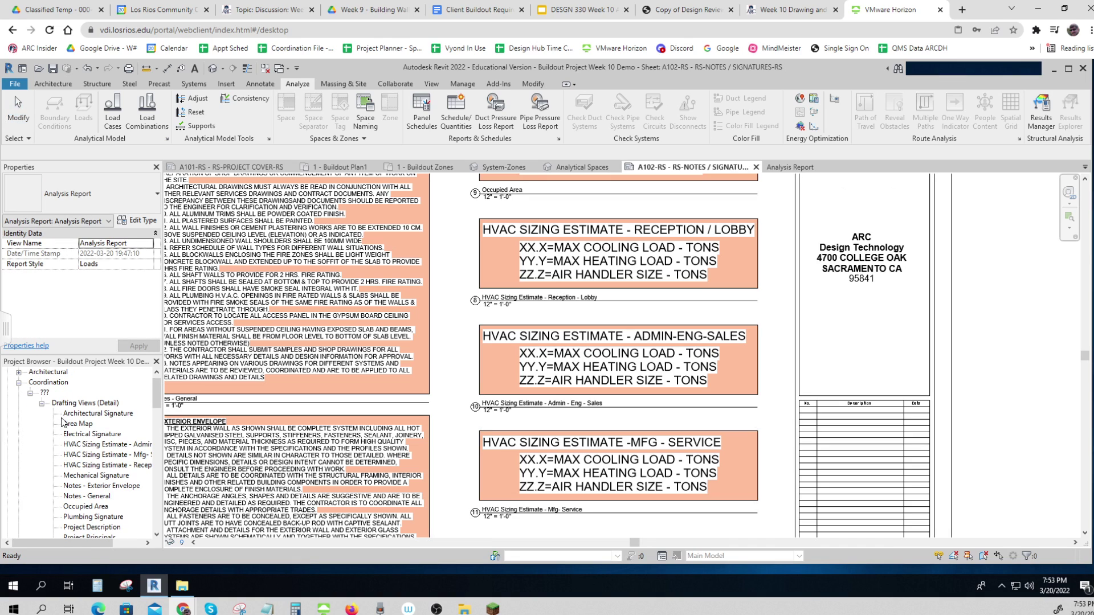
{"action": "left_click", "coordinate": [120, 466]}
Step: Open the Reception / Lobby drafting view and replace the XX.X cooling placeholder with 8.0 tons
{"action": "double_click", "coordinate": [120, 466]}
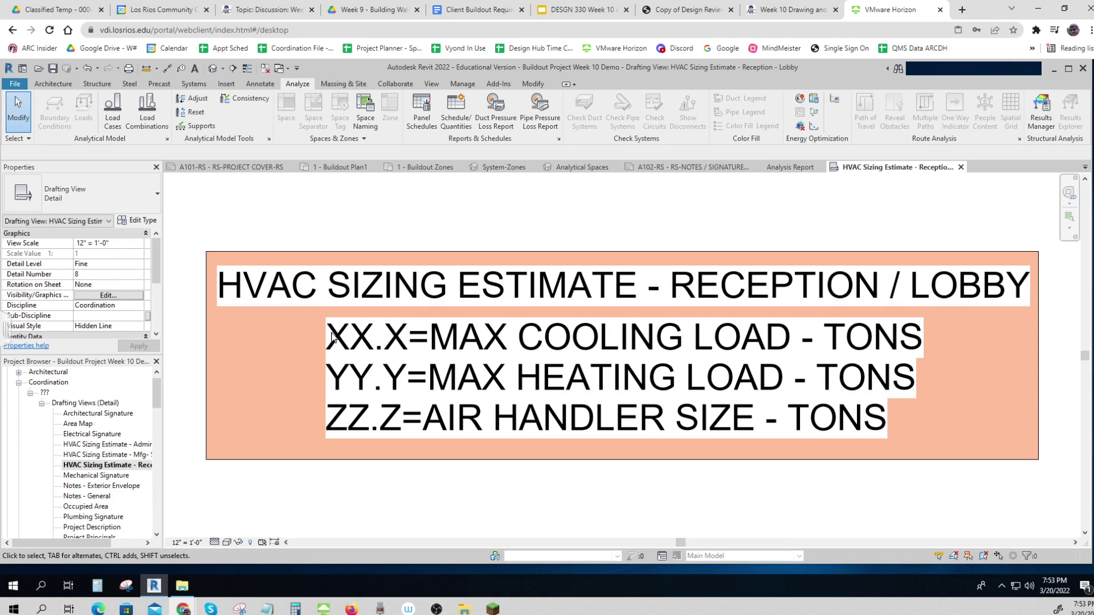
{"action": "left_click", "coordinate": [388, 341]}
{"action": "double_click", "coordinate": [389, 341]}
{"action": "left_click", "coordinate": [408, 341]}
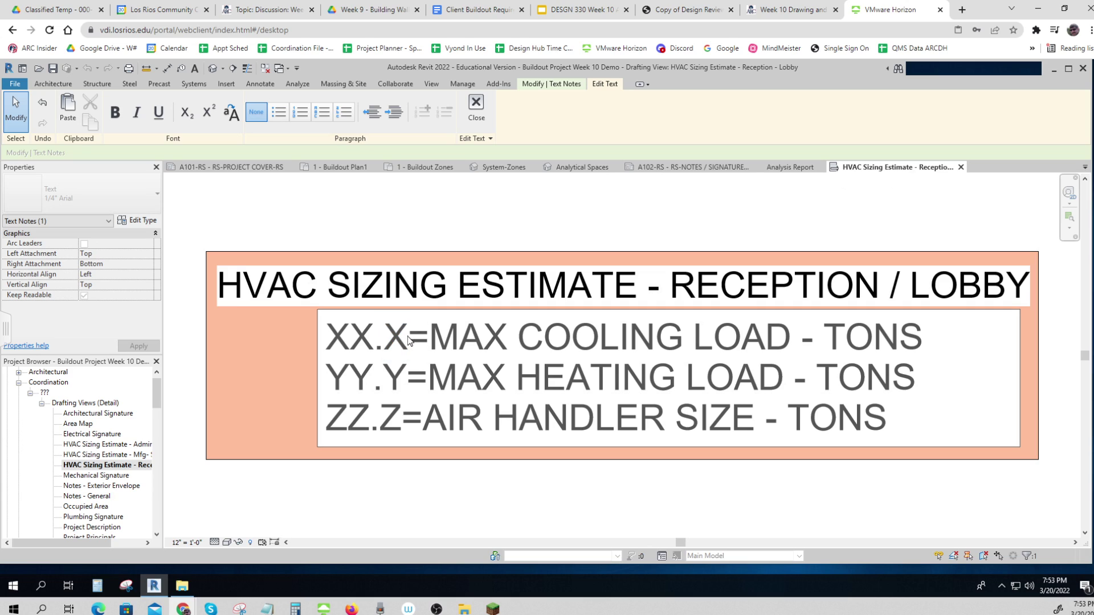
{"action": "key", "text": "BackSpace"}
{"action": "key", "text": "BackSpace"}
{"action": "key", "text": "BackSpace"}
{"action": "key", "text": "BackSpace"}
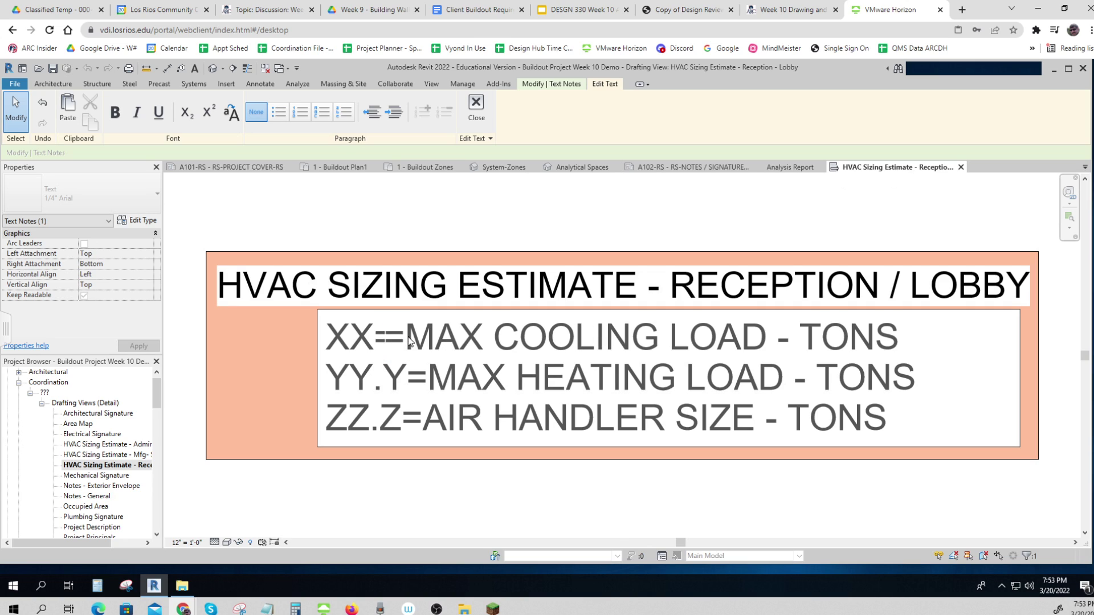
{"action": "type", "text": ".0"}
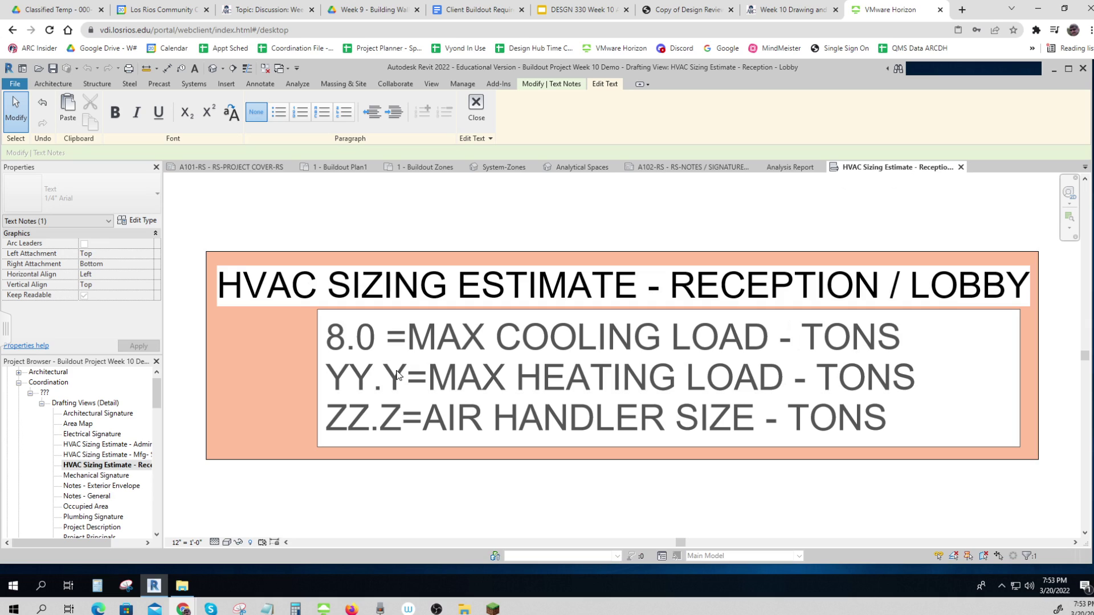
Step: Replace the YY.Y heating placeholder with 6.0 tons and return to the Analysis Report
{"action": "double_click", "coordinate": [400, 376]}
{"action": "left_click", "coordinate": [401, 377]}
{"action": "key", "text": "BackSpace"}
{"action": "key", "text": "BackSpace"}
{"action": "key", "text": "BackSpace"}
{"action": "key", "text": "BackSpace"}
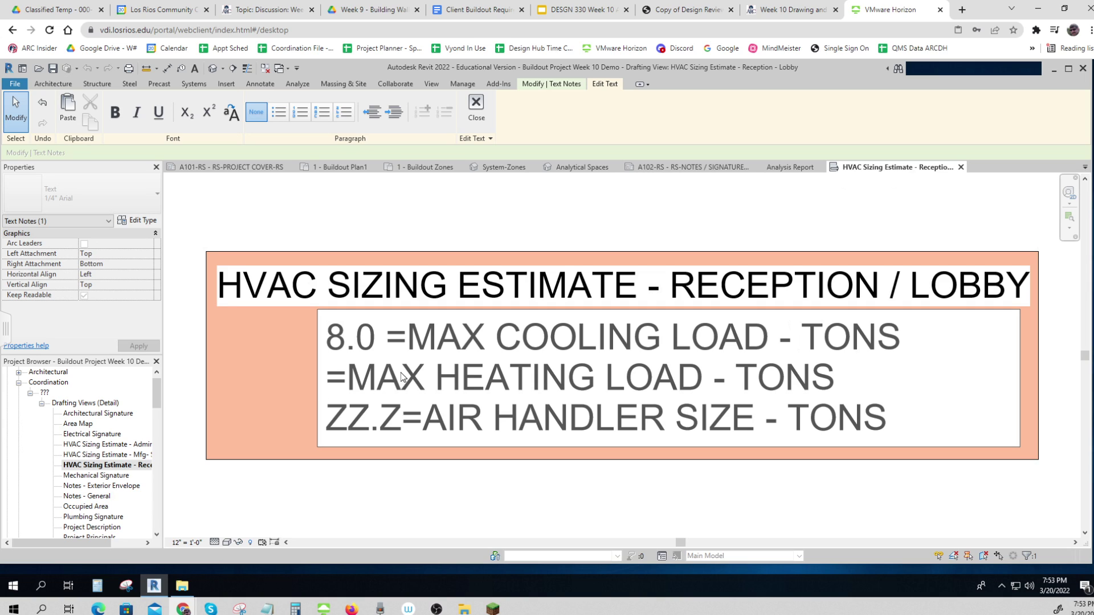
{"action": "type", "text": "6.0"}
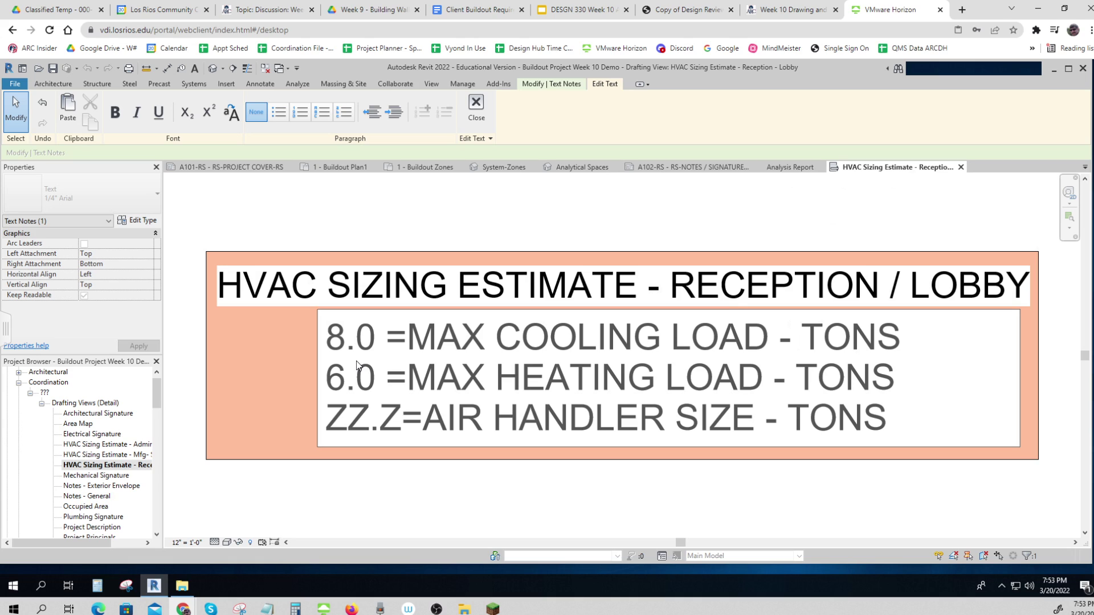
{"action": "left_click", "coordinate": [794, 170]}
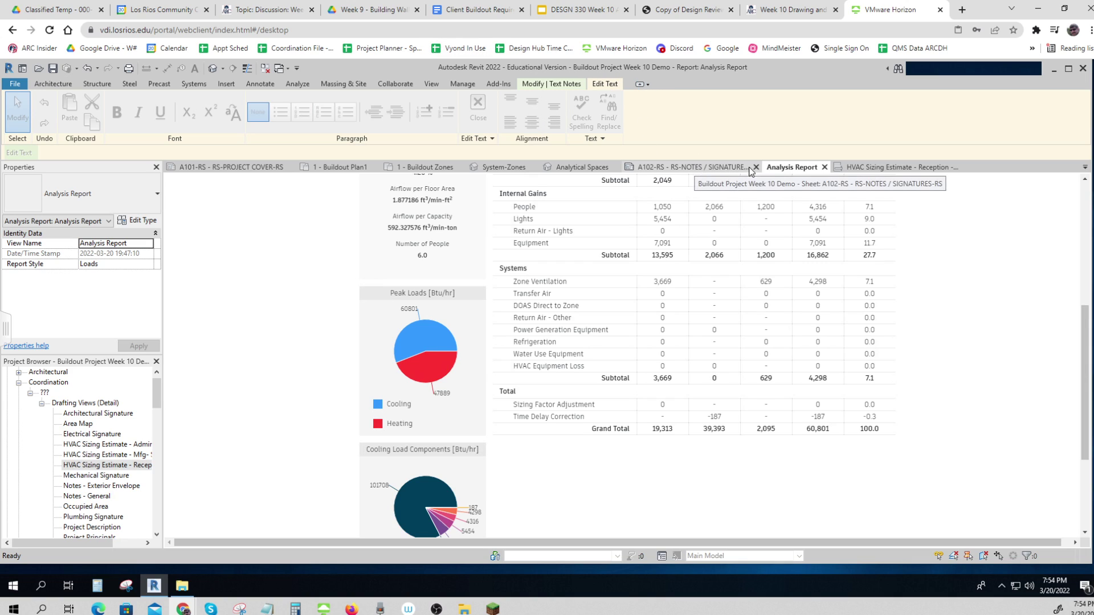
Step: Replace the ZZ.Z air handler placeholder with 8.0 tons in the Reception / Lobby view
{"action": "left_click", "coordinate": [872, 167]}
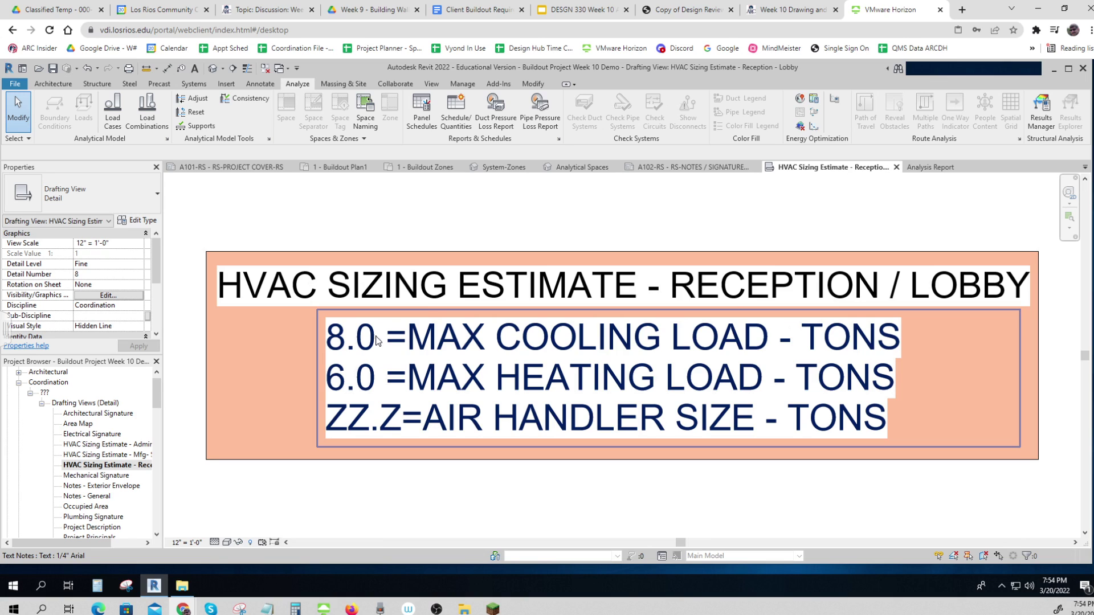
{"action": "double_click", "coordinate": [399, 424]}
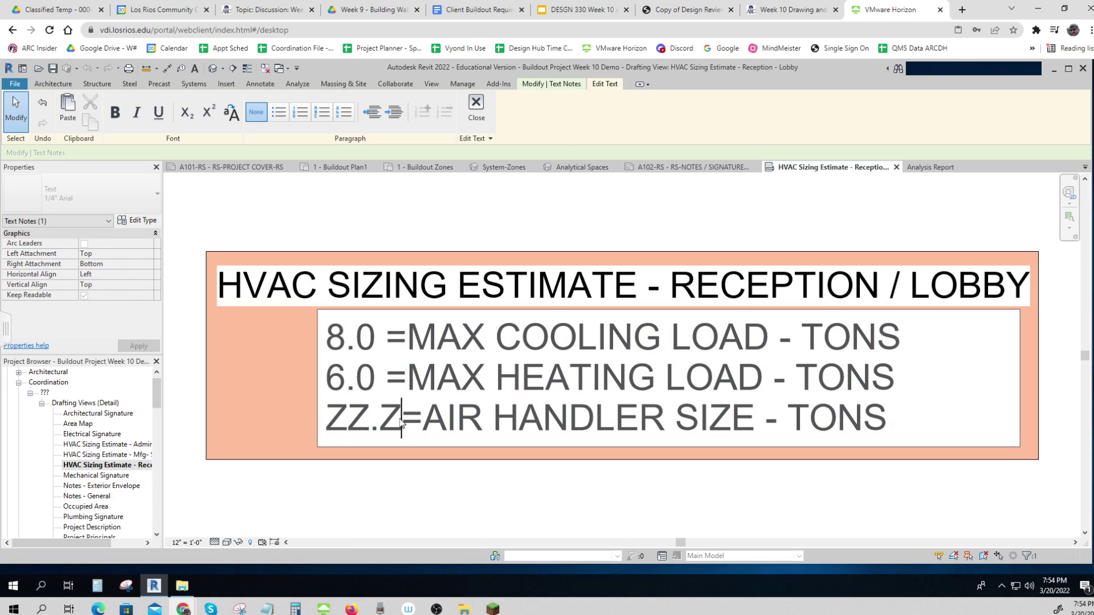
{"action": "key", "text": "BackSpace"}
{"action": "key", "text": "BackSpace"}
{"action": "key", "text": "BackSpace"}
{"action": "key", "text": "BackSpace"}
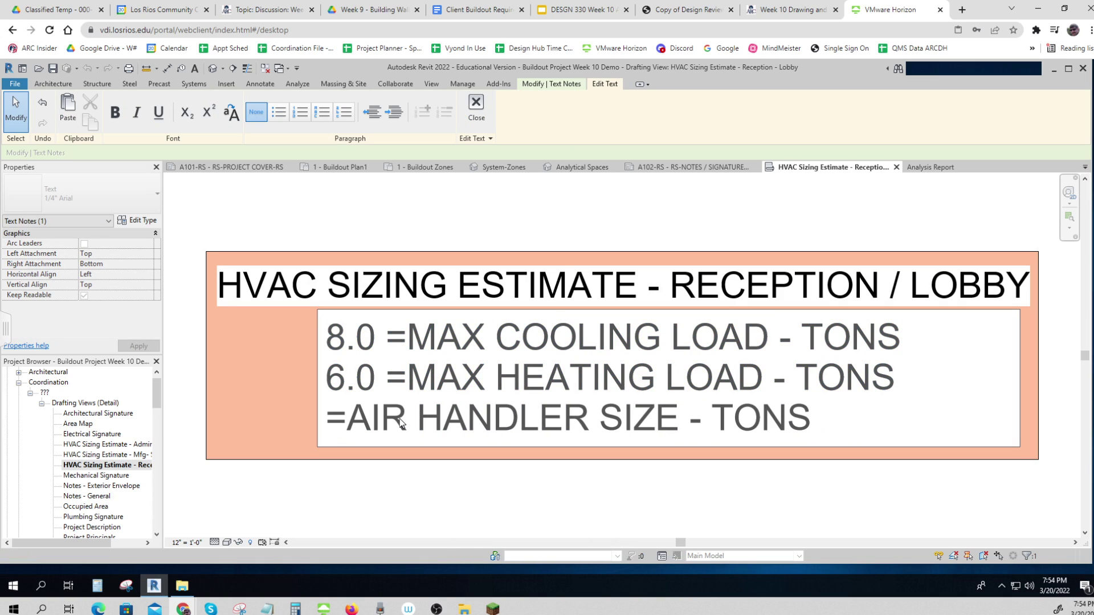
{"action": "type", "text": "8.0"}
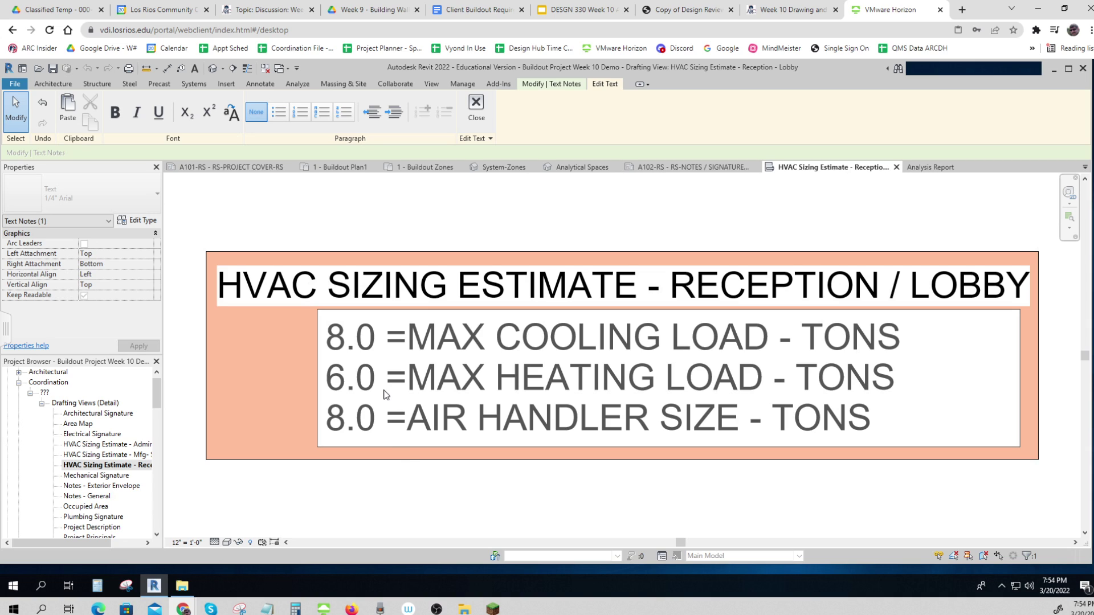
{"action": "left_click", "coordinate": [415, 477]}
Step: Collapse Coordination and reopen sheet A102-RS to check the 8.0, 6.0 and 8.0 ton values
{"action": "left_click", "coordinate": [415, 478]}
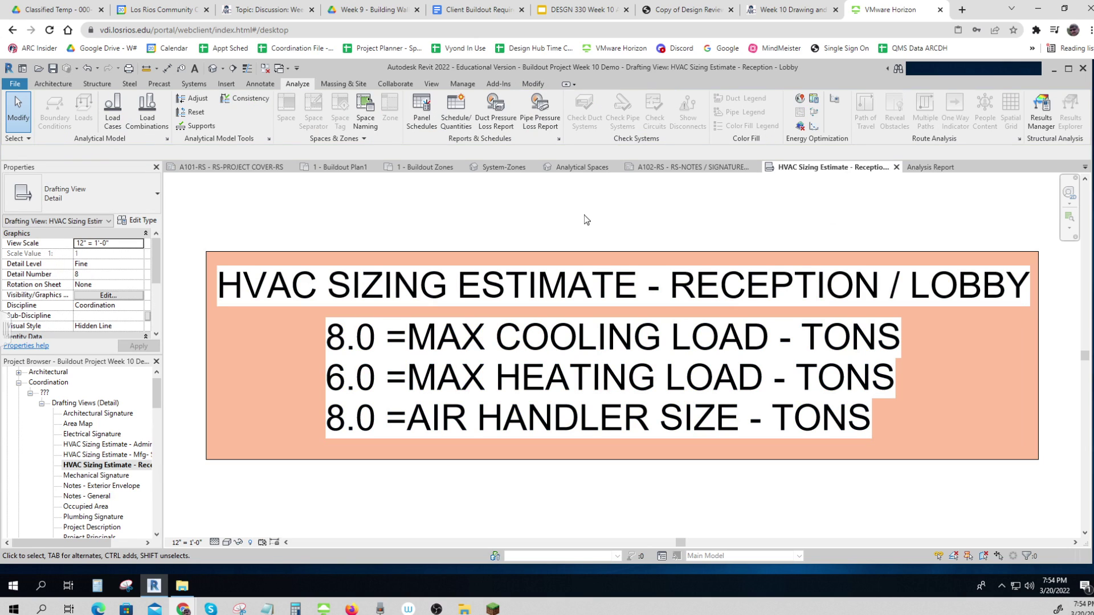
{"action": "left_click", "coordinate": [121, 464]}
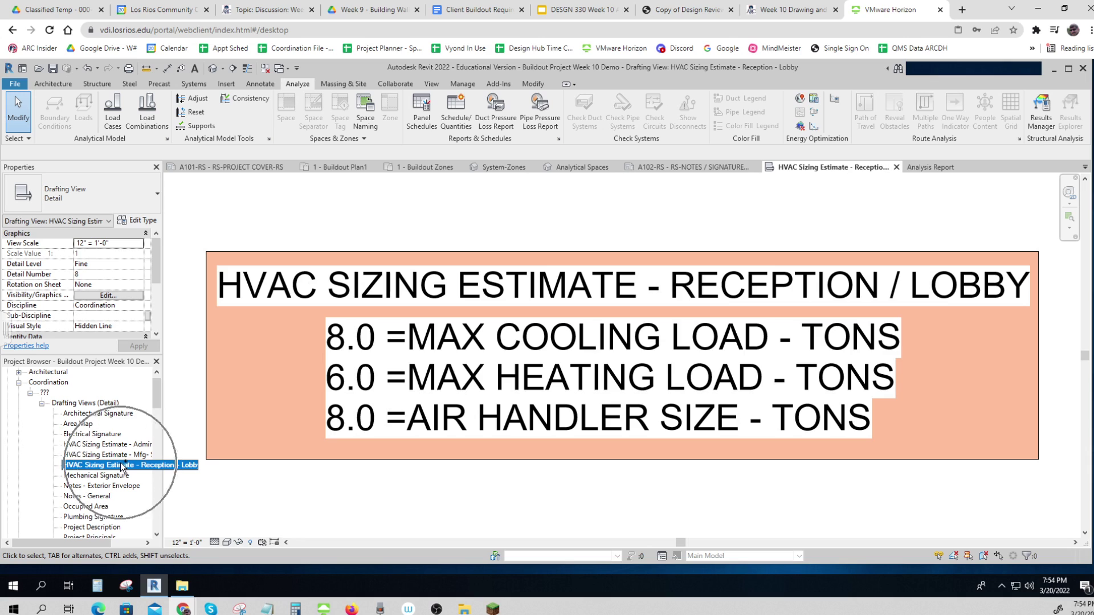
{"action": "left_click", "coordinate": [280, 479]}
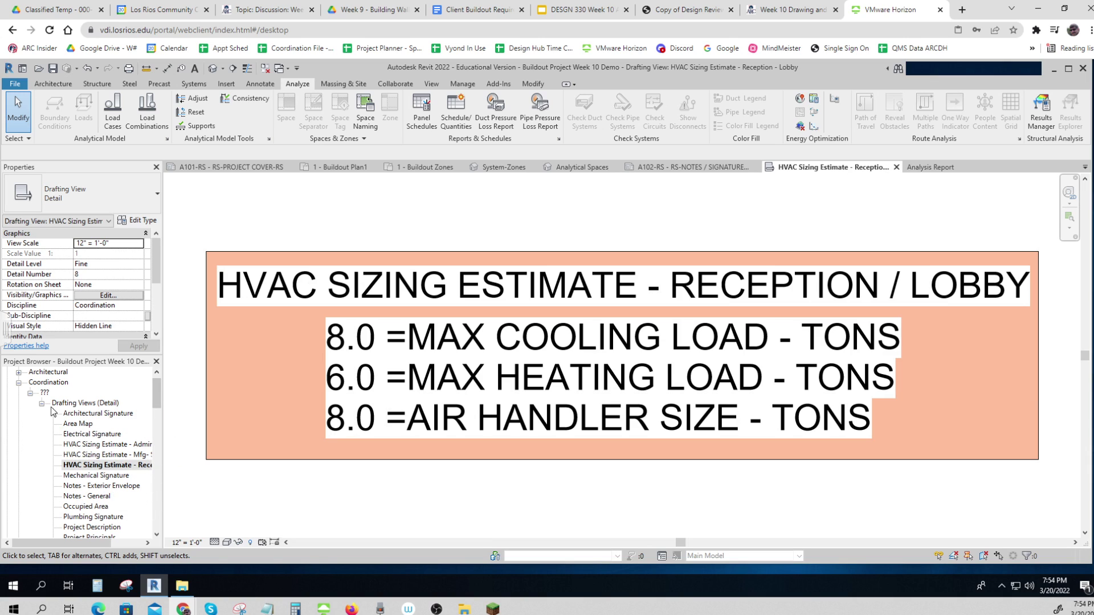
{"action": "left_click", "coordinate": [18, 383]}
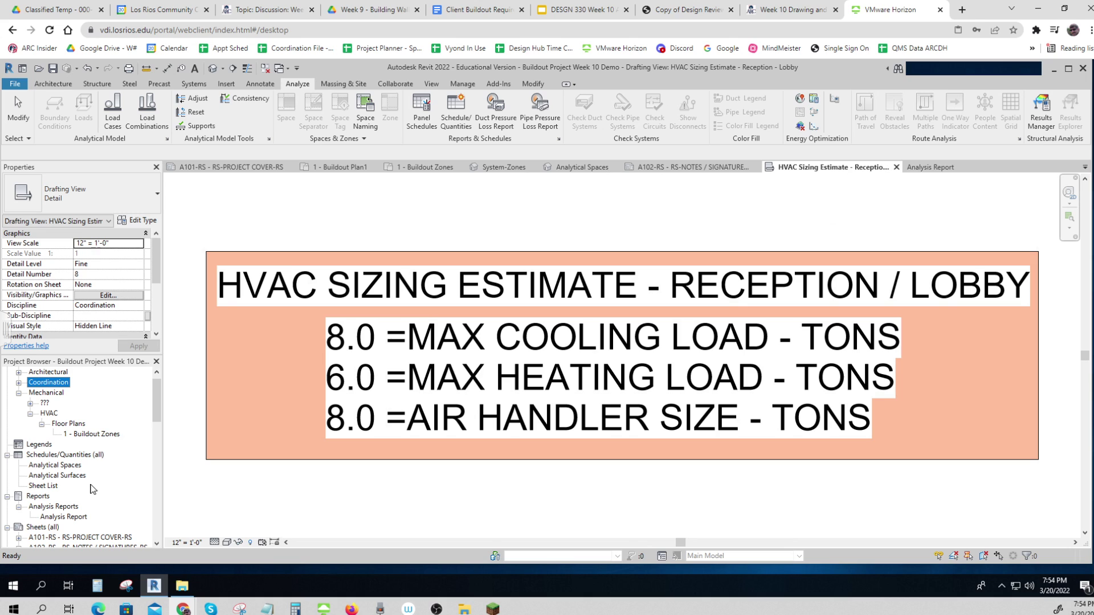
{"action": "double_click", "coordinate": [87, 537]}
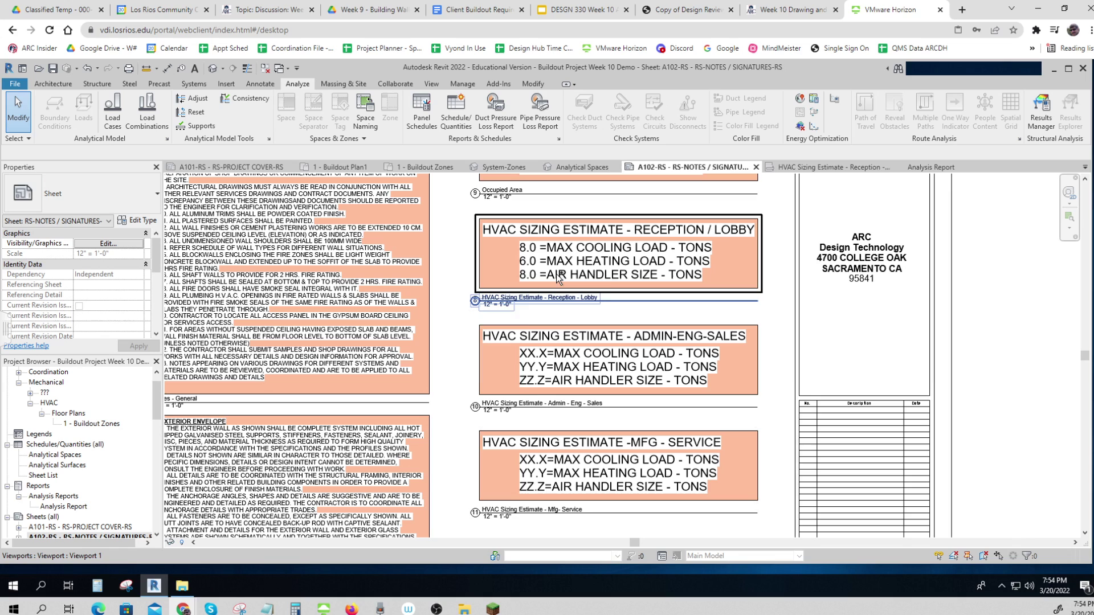
Step: Return to the Week 10 Assignment Guide slide showing the Tons formula
{"action": "left_click", "coordinate": [578, 13]}
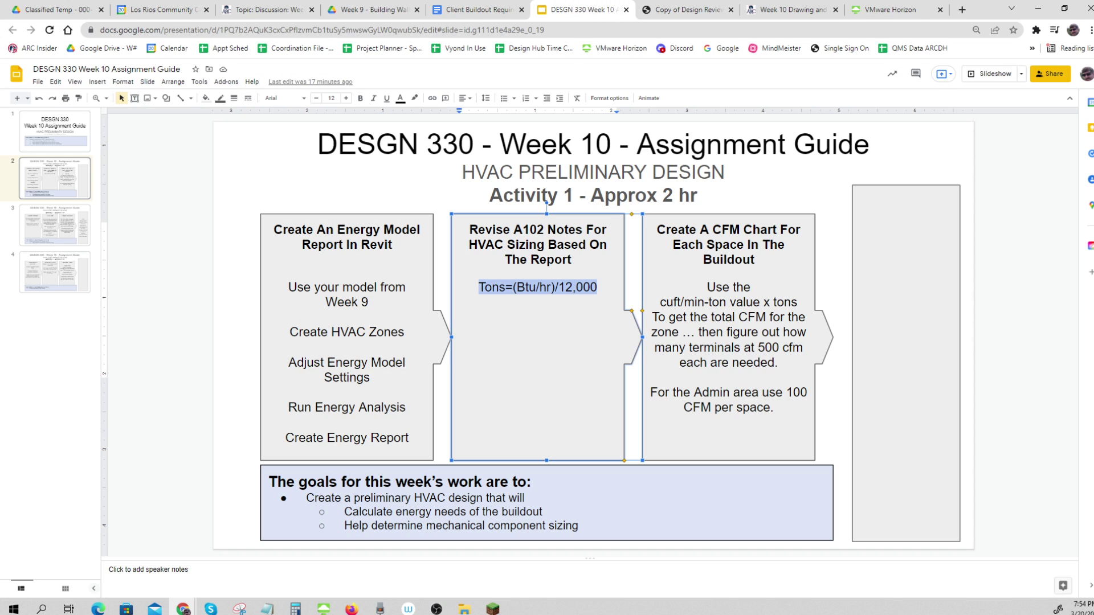